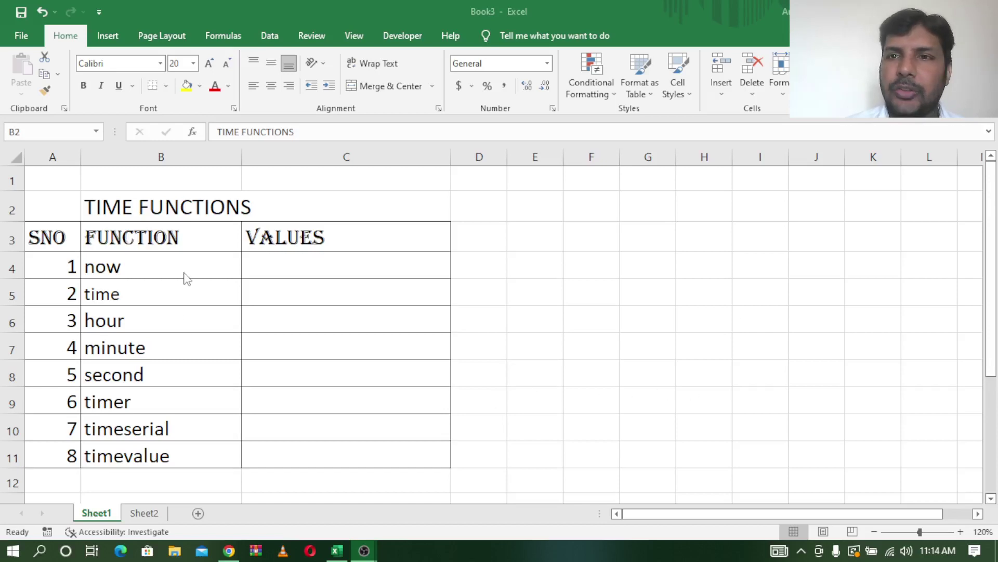
# Look over the TIME FUNCTIONS table: the function names in column B and cell C4
pyautogui.click(180, 209)
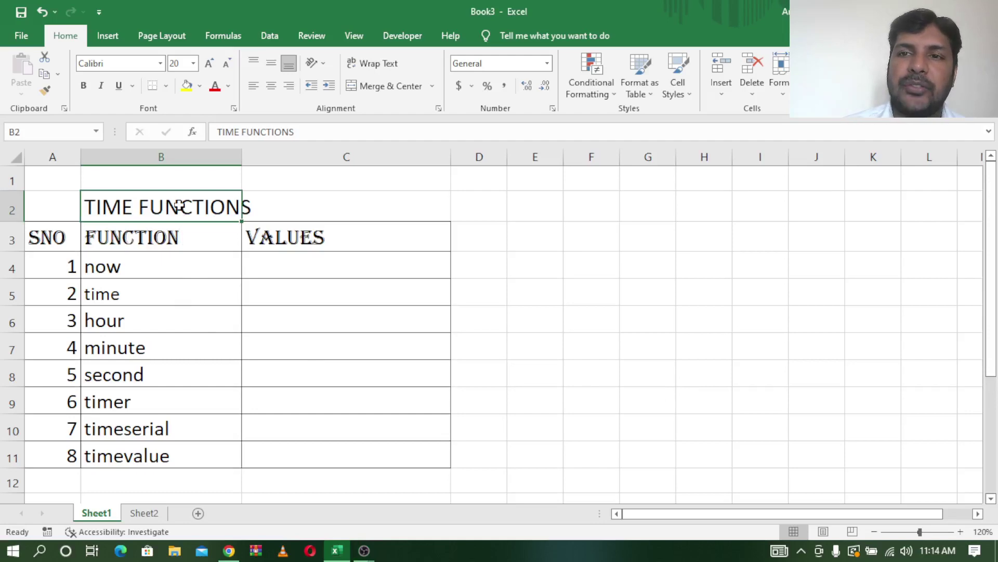
pyautogui.click(229, 550)
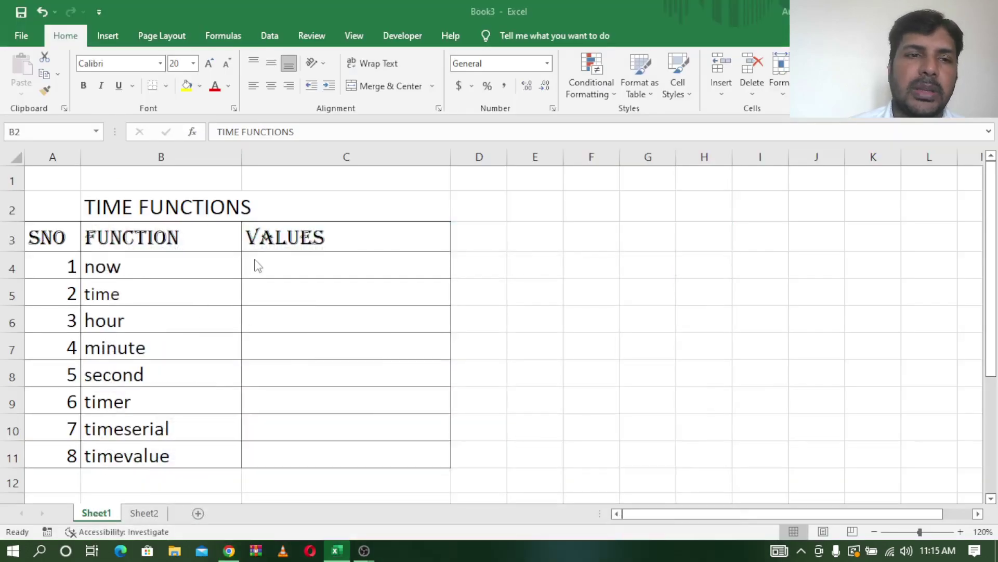
pyautogui.click(190, 275)
pyautogui.moveTo(183, 262); pyautogui.dragTo(175, 460)
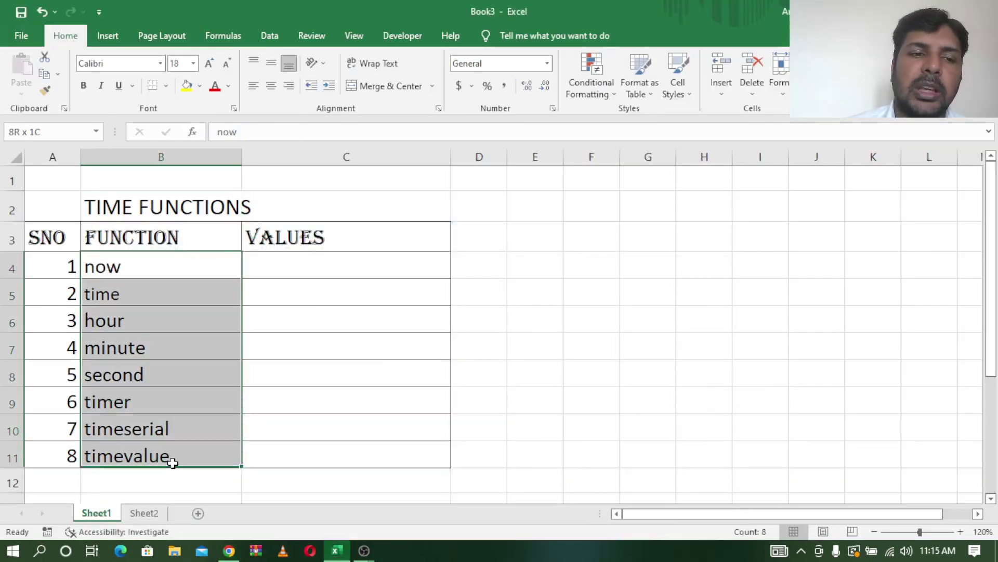
pyautogui.click(181, 265)
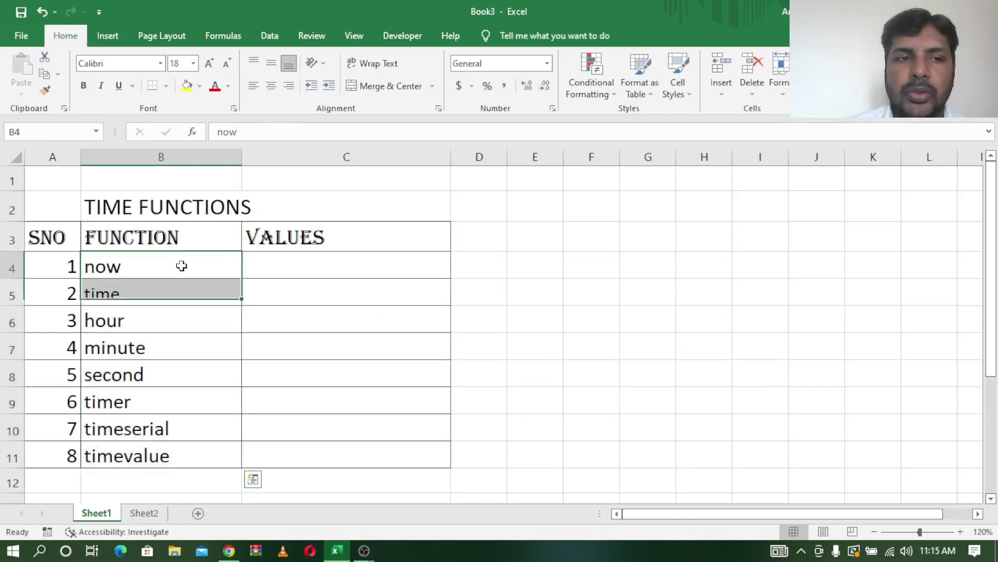
pyautogui.click(166, 240)
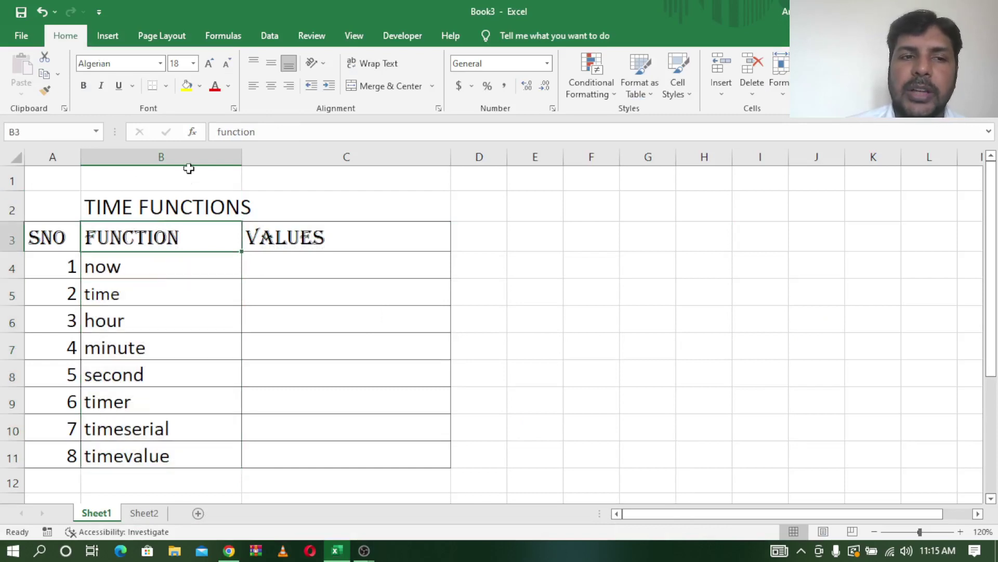
pyautogui.click(186, 157)
pyautogui.click(308, 150)
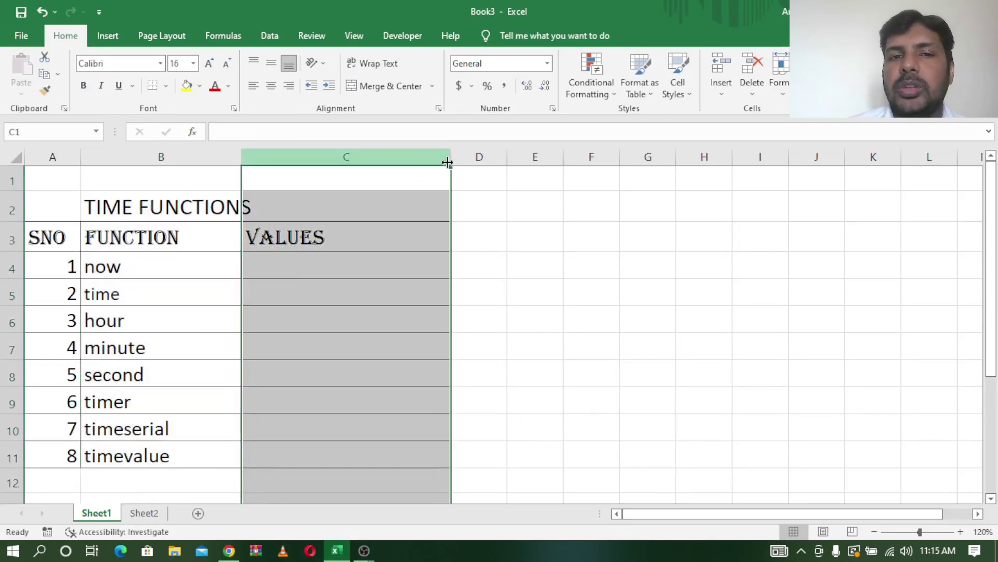
pyautogui.click(330, 266)
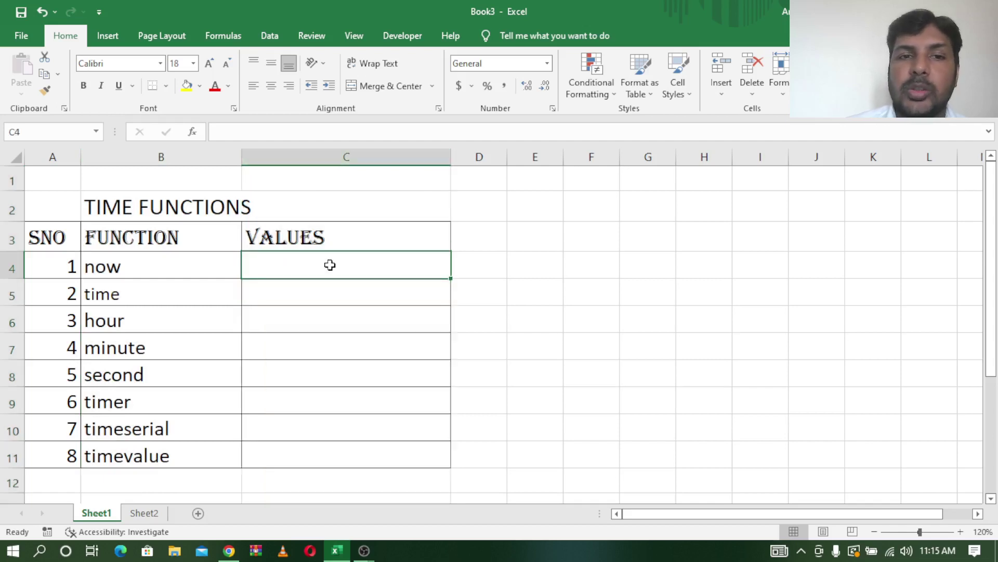
# In the Visual Basic editor, enter range("c4").value=now() in the tim macro
pyautogui.click(409, 32)
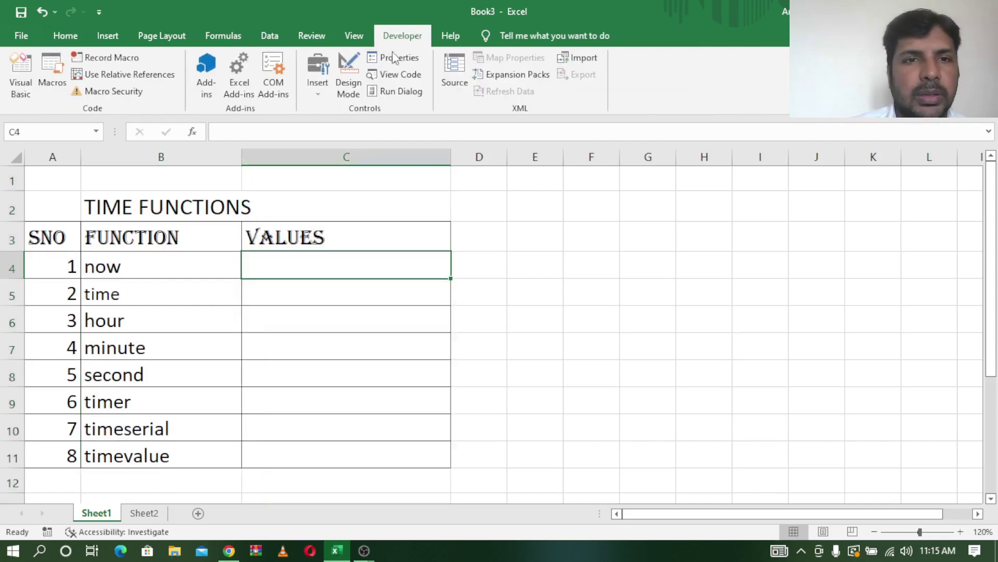
pyautogui.click(21, 77)
pyautogui.moveTo(468, 126); pyautogui.dragTo(548, 59)
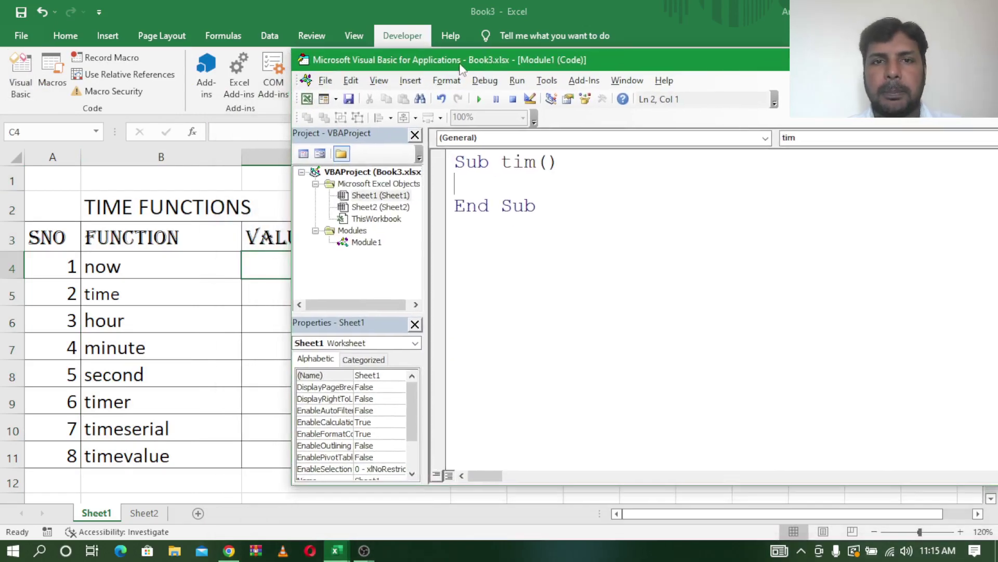
pyautogui.moveTo(461, 60); pyautogui.dragTo(630, 97)
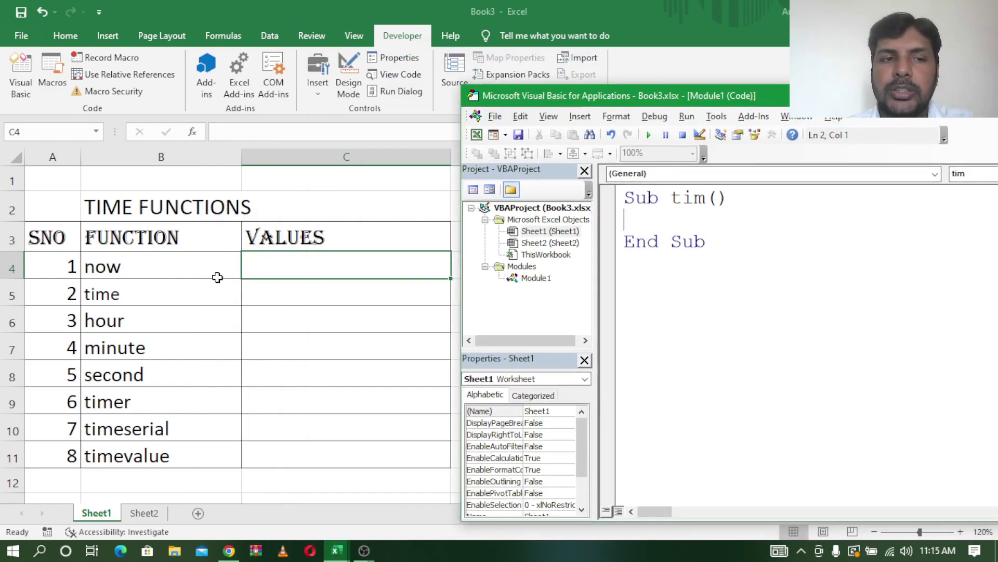
pyautogui.write('r')
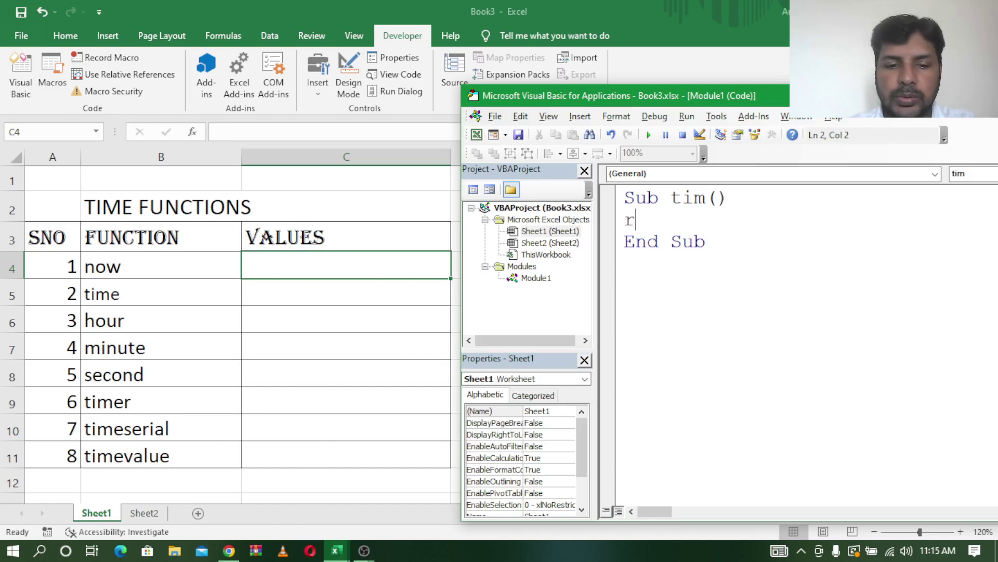
pyautogui.write('ange(')
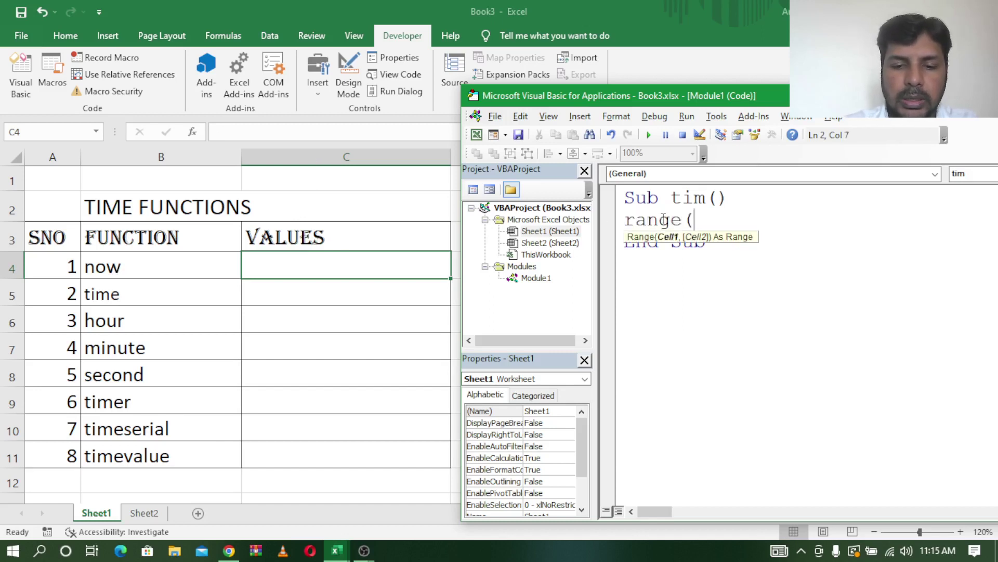
pyautogui.write('"c4"')
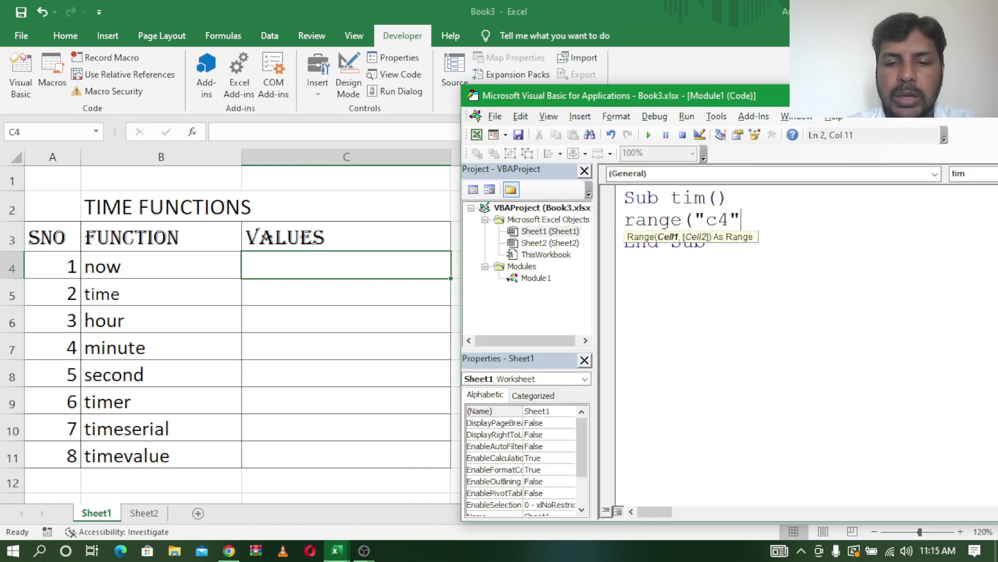
pyautogui.write(').valu')
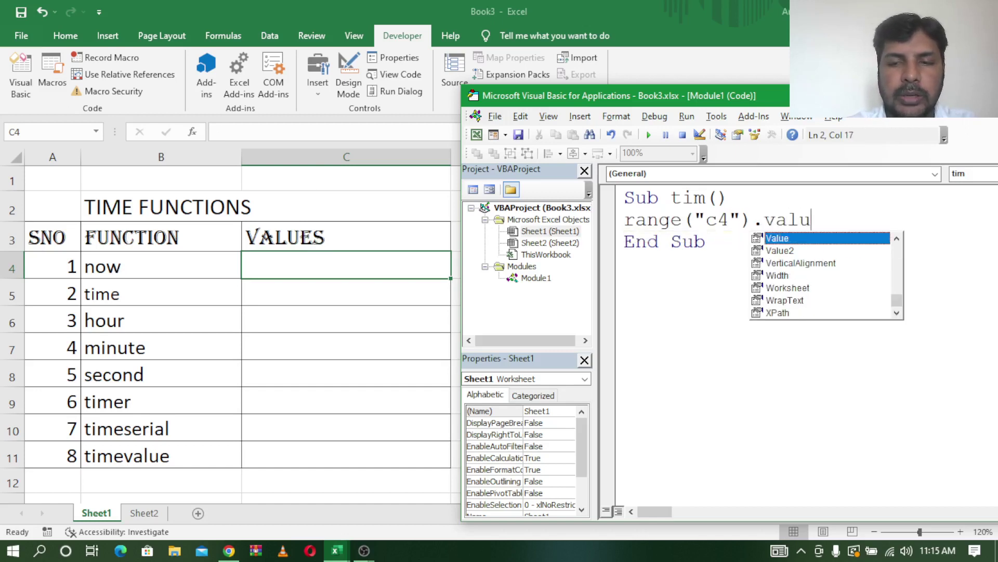
pyautogui.write('e=')
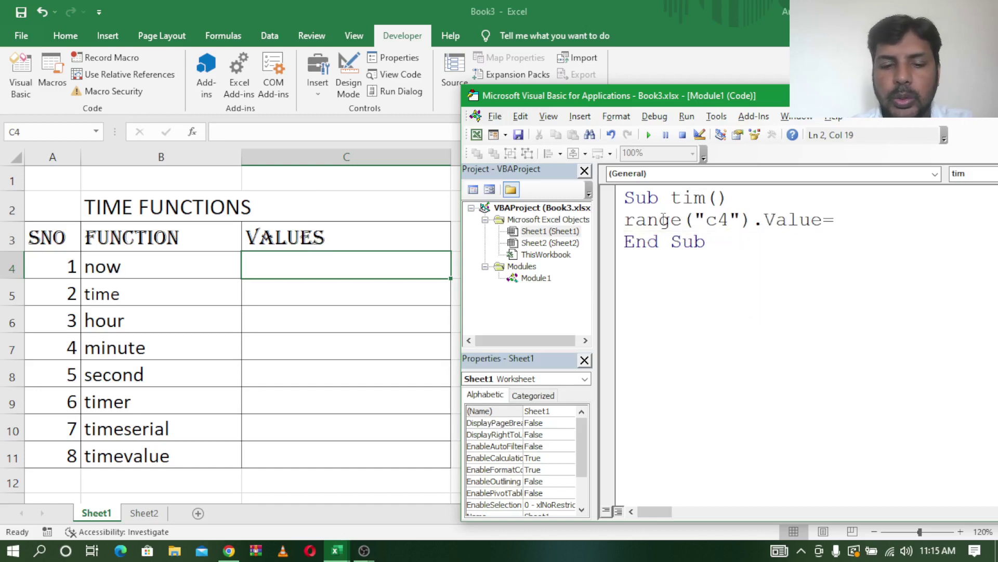
pyautogui.write('now()')
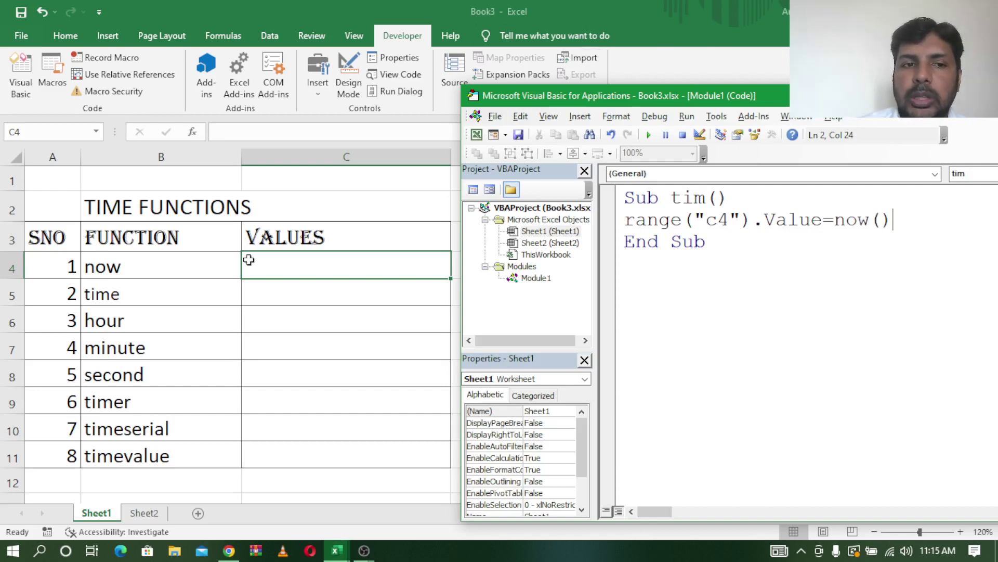
pyautogui.moveTo(81, 159); pyautogui.dragTo(67, 158)
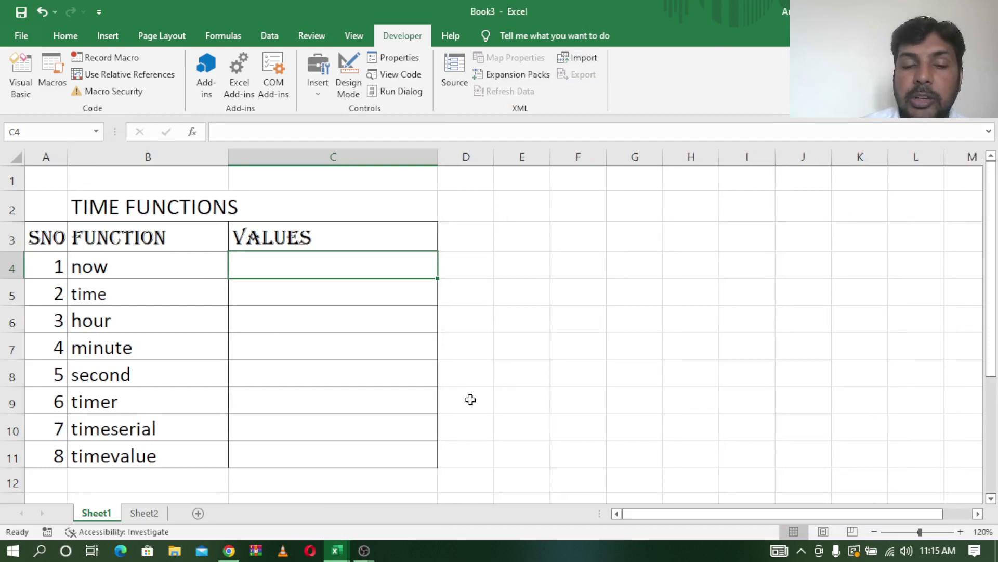
# Run the tim macro so C4 shows 11/20/2022 11:16, checking it against the system clock
pyautogui.click(936, 552)
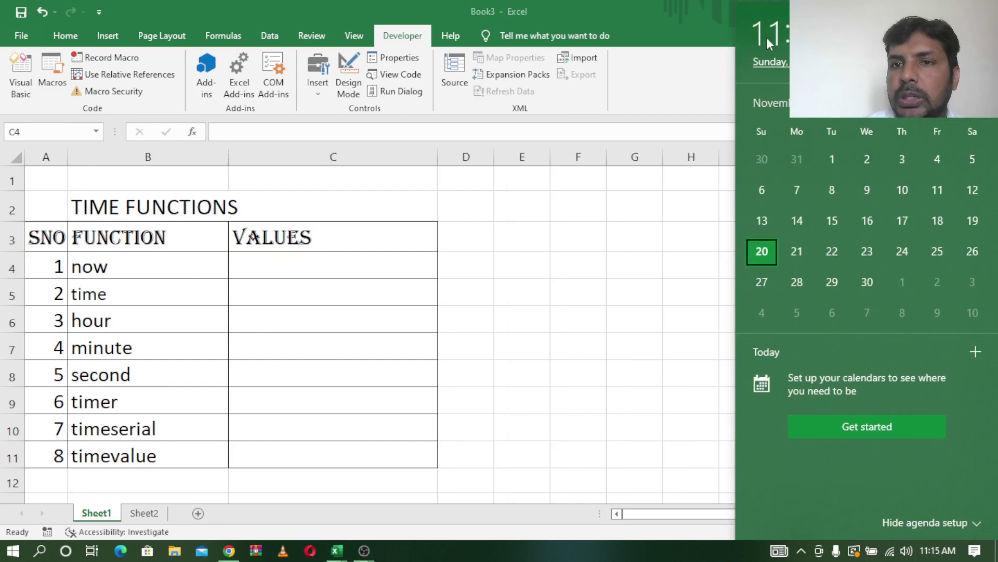
pyautogui.click(493, 258)
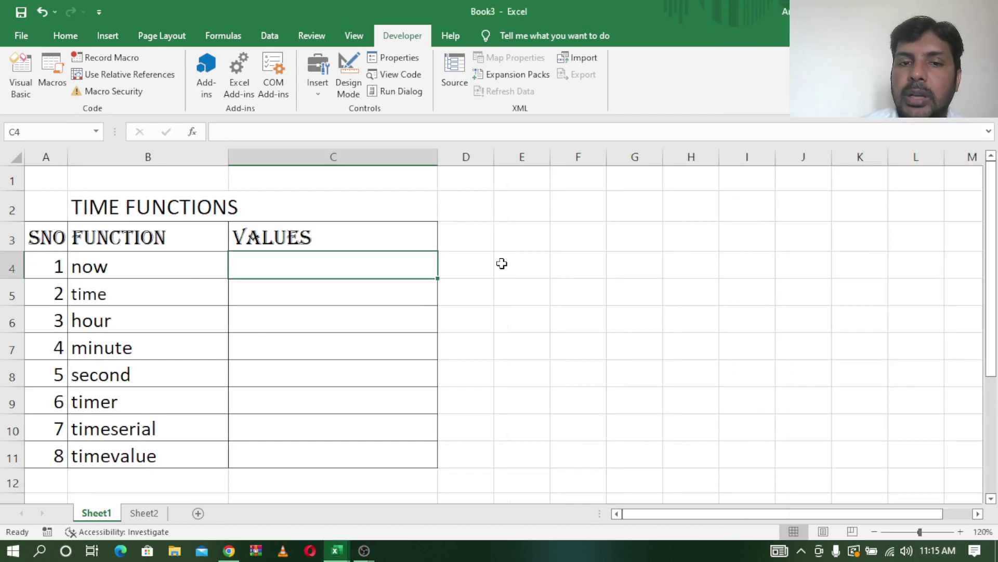
pyautogui.moveTo(335, 551)
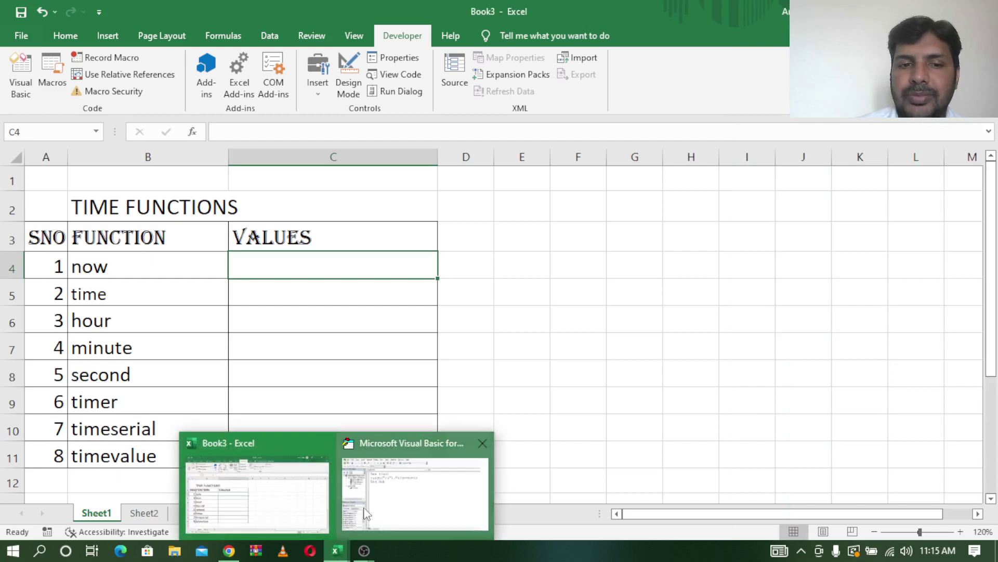
pyautogui.click(384, 497)
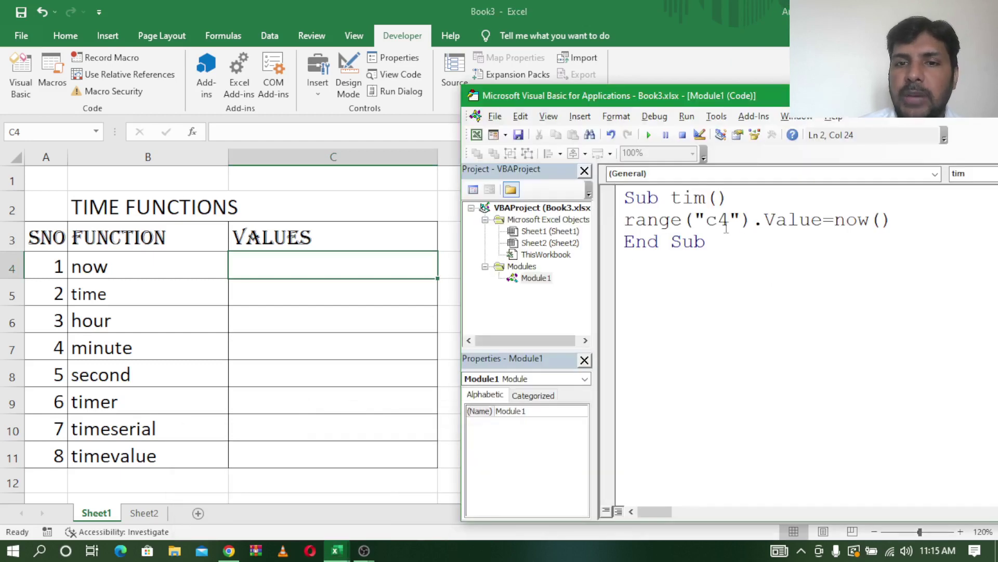
pyautogui.click(649, 135)
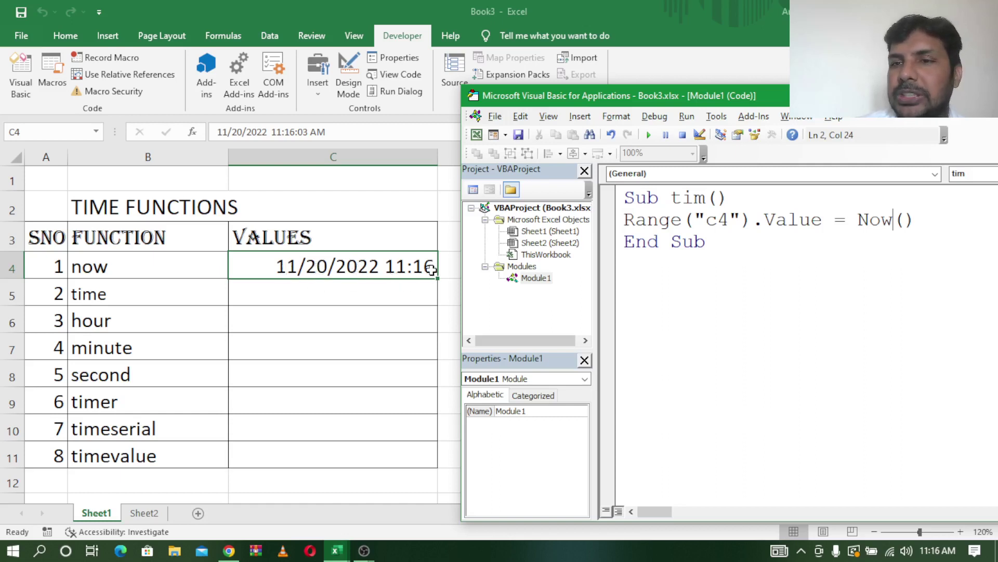
pyautogui.click(938, 552)
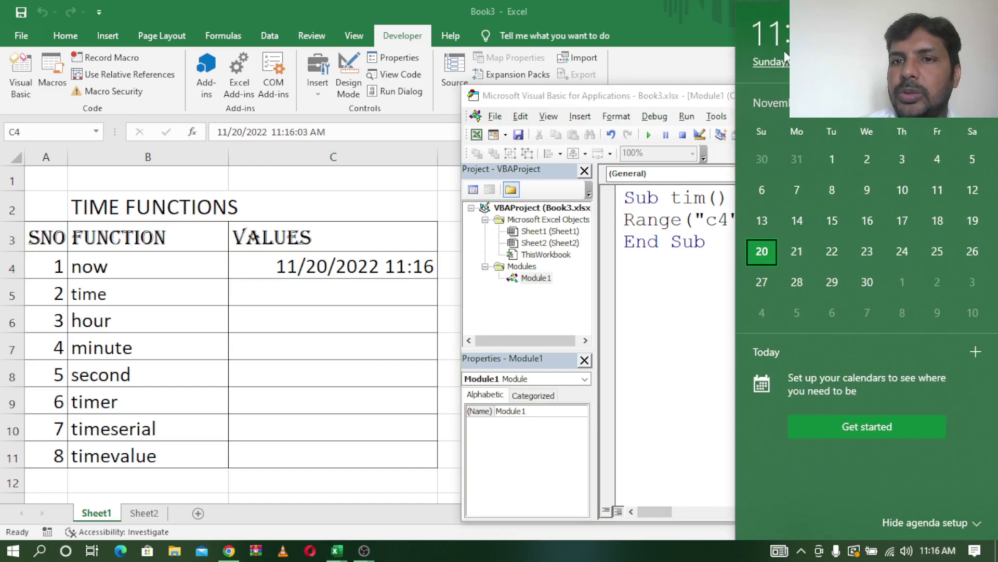
pyautogui.click(364, 320)
pyautogui.moveTo(336, 550)
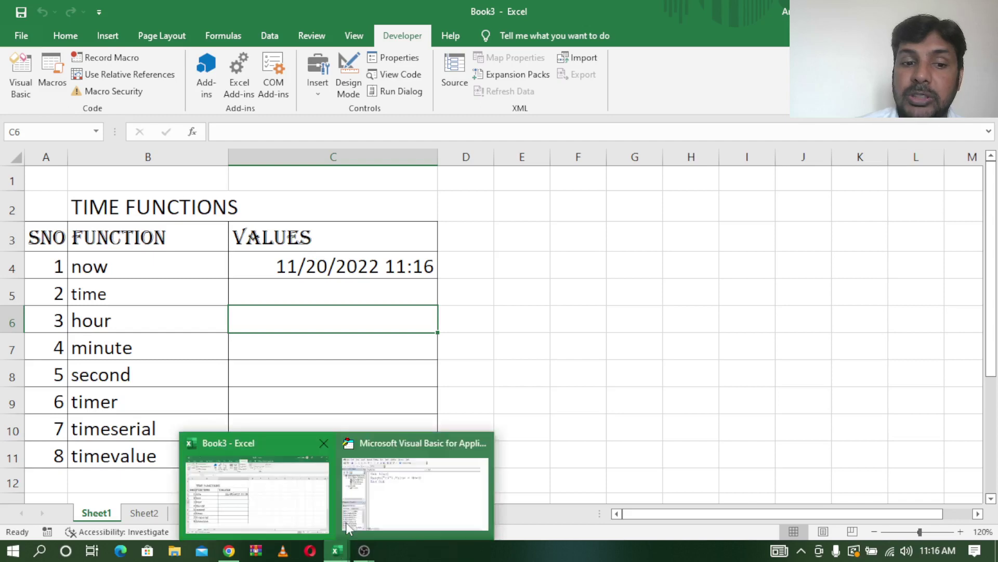
# Change the macro line to Range("c5").Value = Time() and run it, giving 11:16:47 AM
pyautogui.click(394, 477)
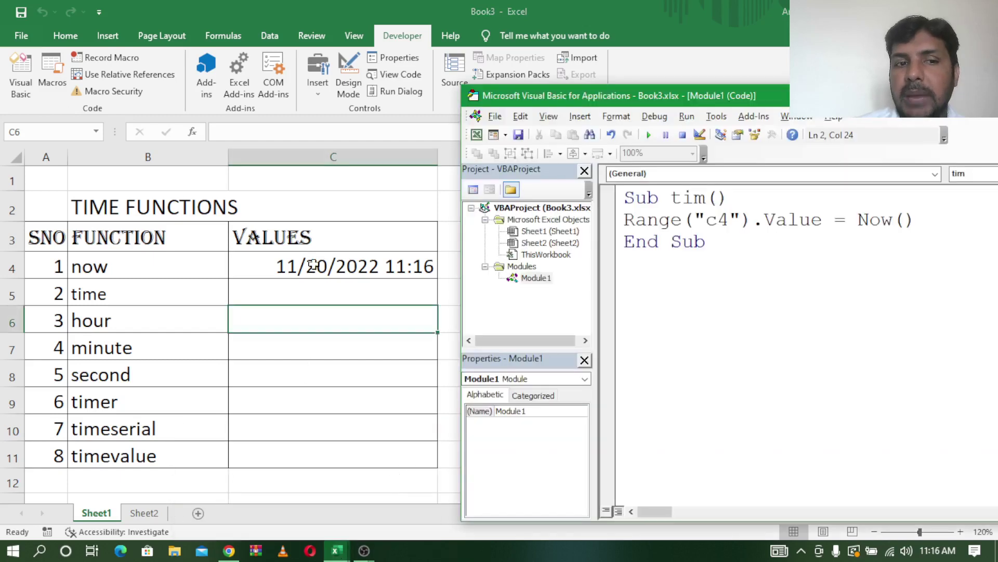
pyautogui.moveTo(895, 219); pyautogui.dragTo(857, 223)
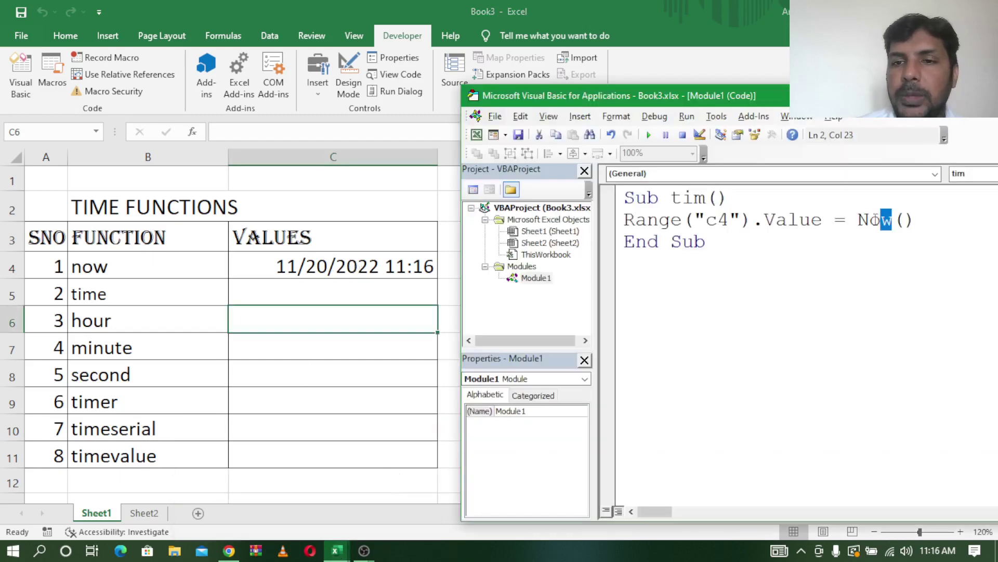
pyautogui.write('time')
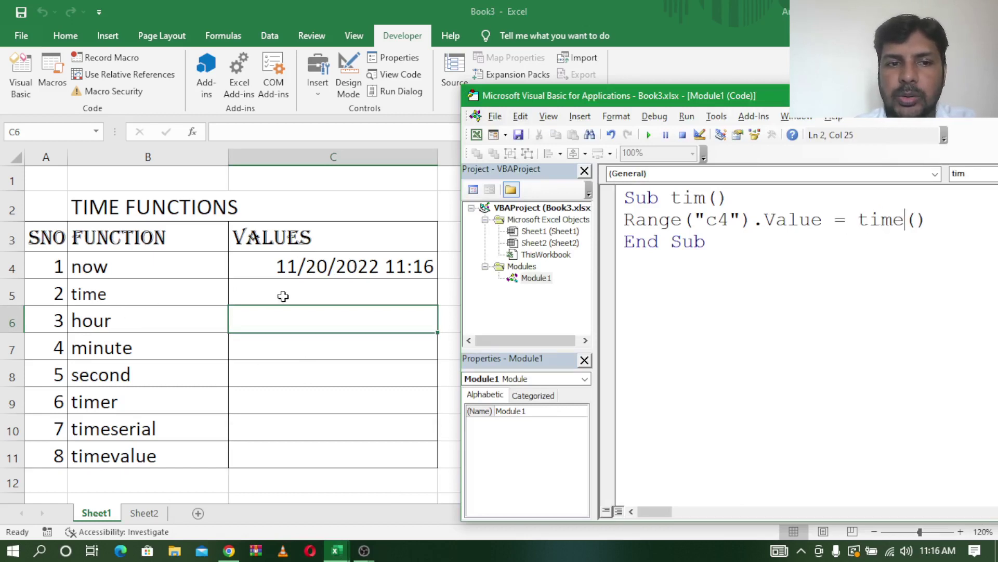
pyautogui.click(728, 221)
pyautogui.press('BackSpace')
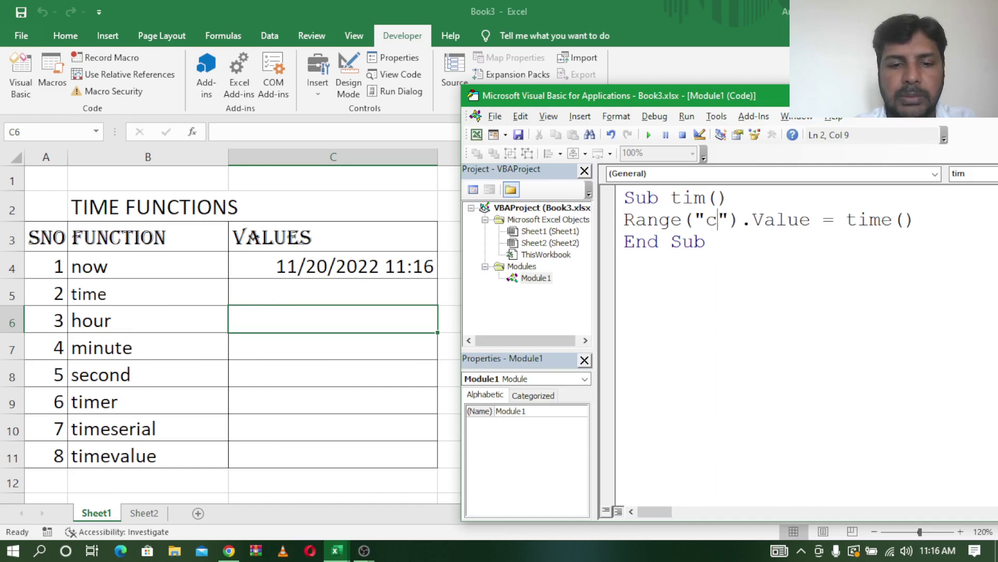
pyautogui.write('5')
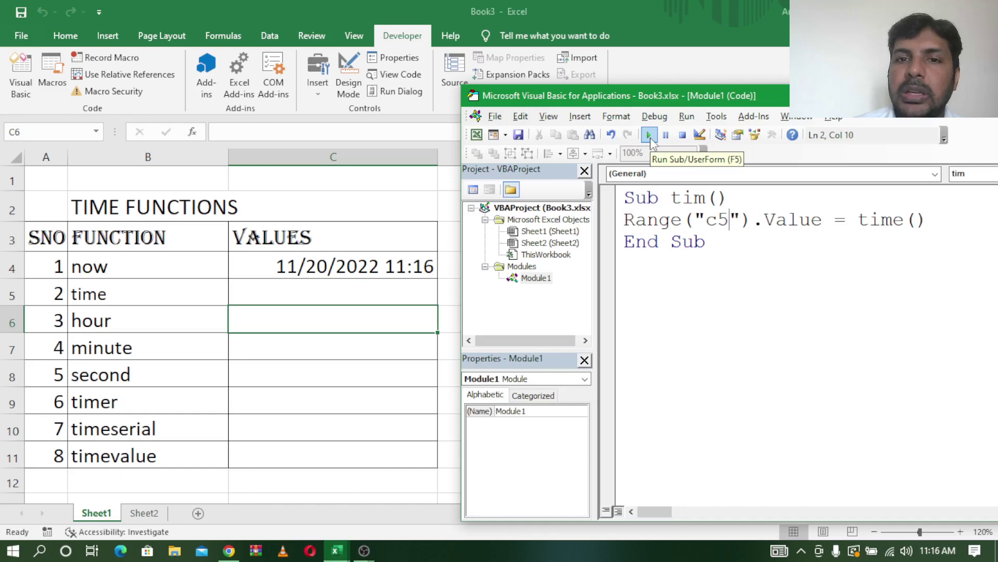
pyautogui.click(649, 137)
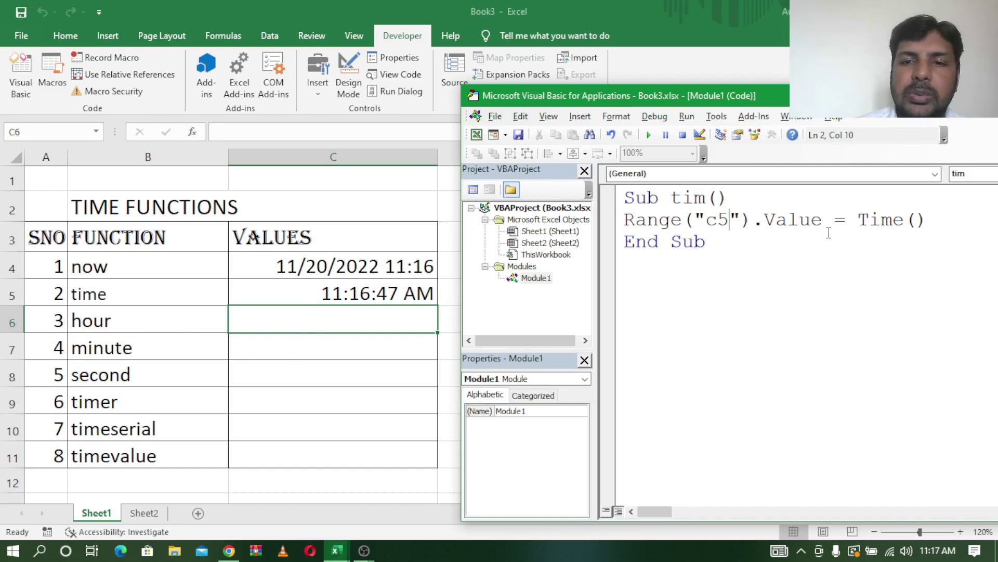
# Retarget the line to C6 as Hour(Time()) and run it, so C6 shows 11
pyautogui.press('BackSpace')
pyautogui.write('6')
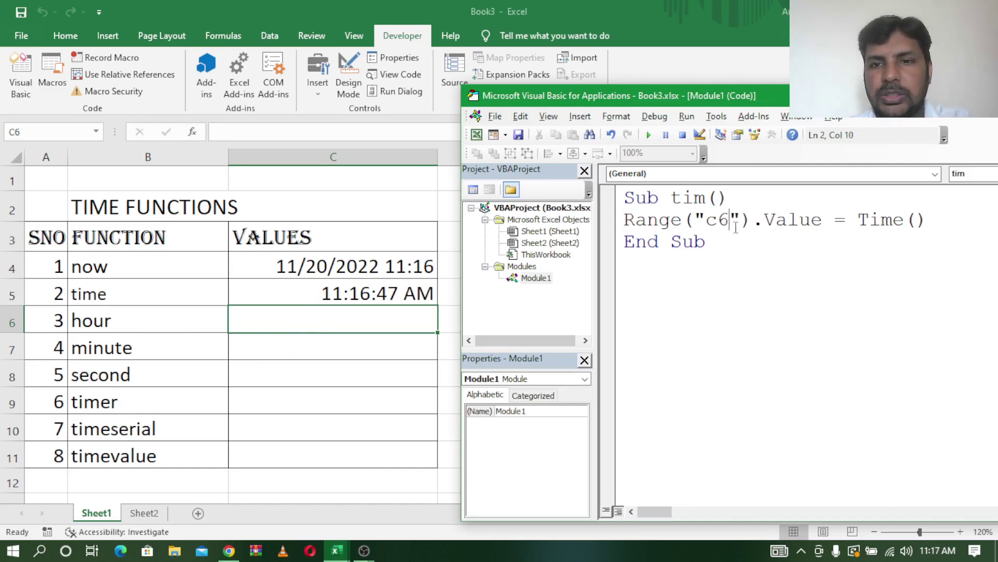
pyautogui.click(858, 221)
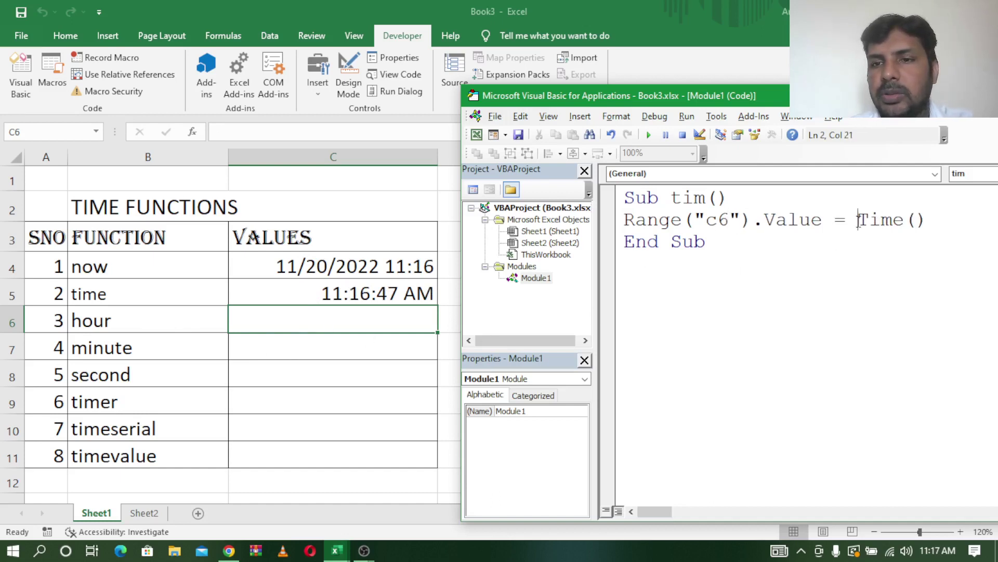
pyautogui.write('hour')
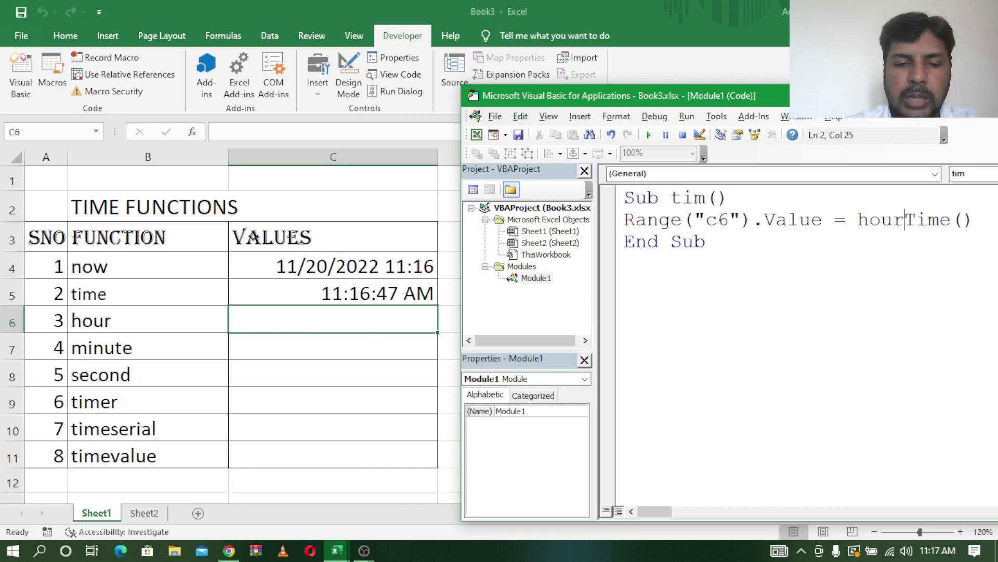
pyautogui.write('(')
pyautogui.press('Right')
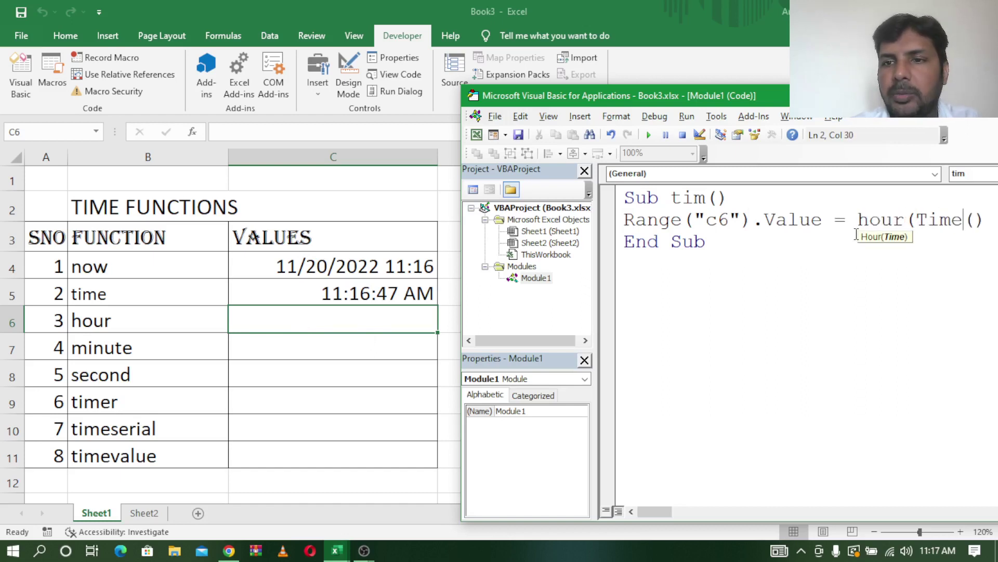
pyautogui.press('End')
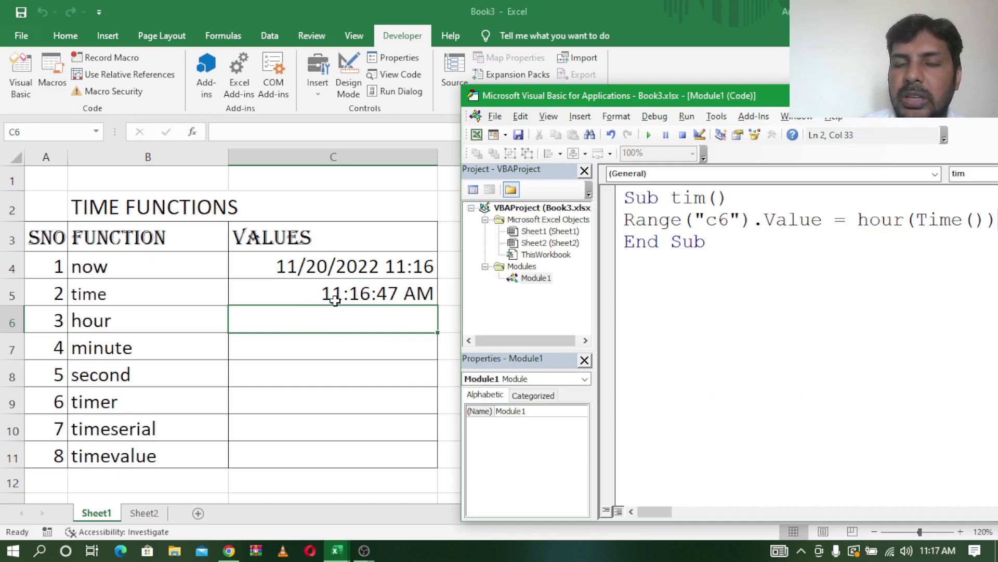
pyautogui.click(648, 134)
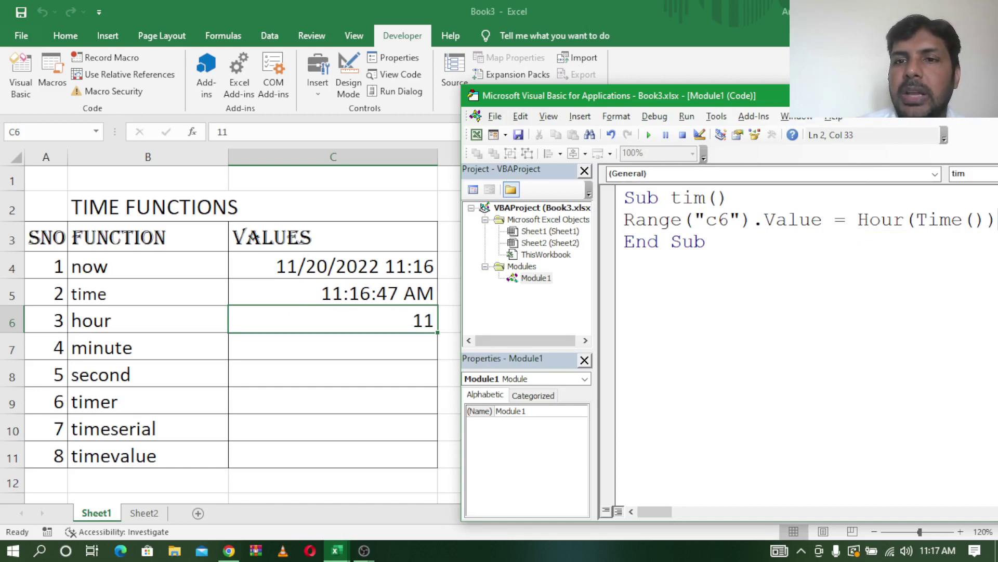
# Delete the Time() argument from inside Hour()
pyautogui.moveTo(828, 103); pyautogui.dragTo(622, 133)
pyautogui.moveTo(715, 250); pyautogui.dragTo(779, 251)
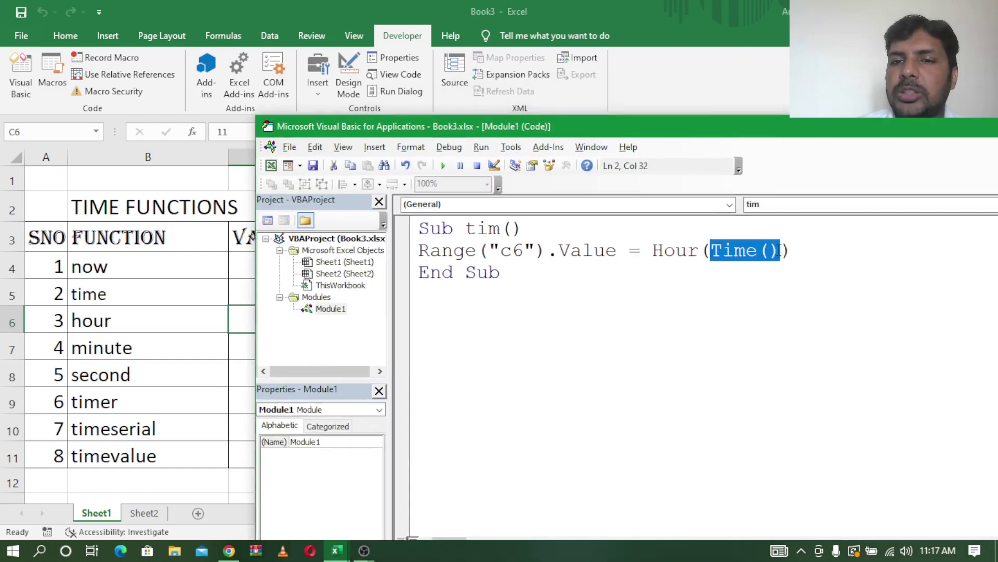
pyautogui.press('Delete')
# Give Hour the fixed time "11:50:55" and clear the old value from C6
pyautogui.write('"')
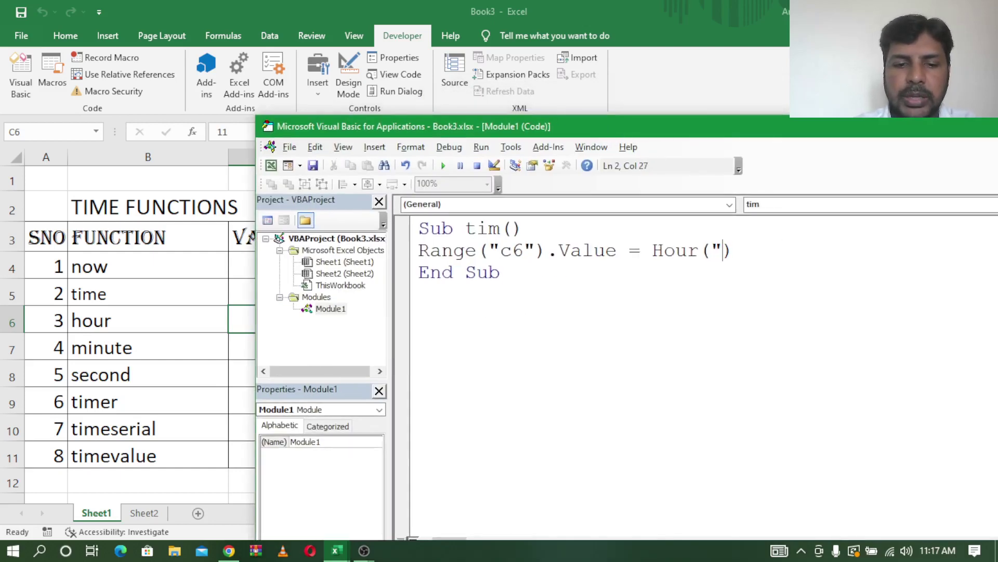
pyautogui.write('11:')
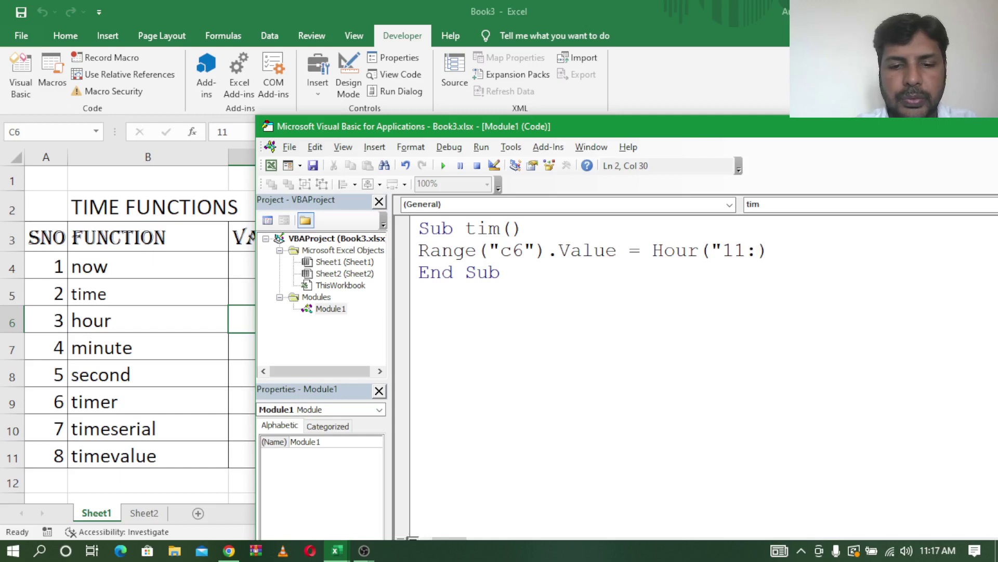
pyautogui.write('50:')
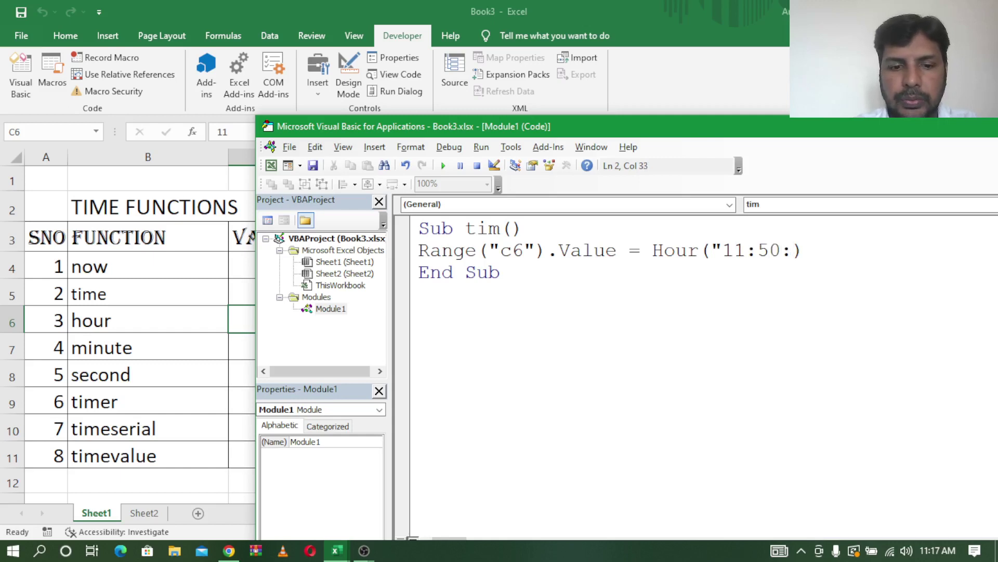
pyautogui.write('55')
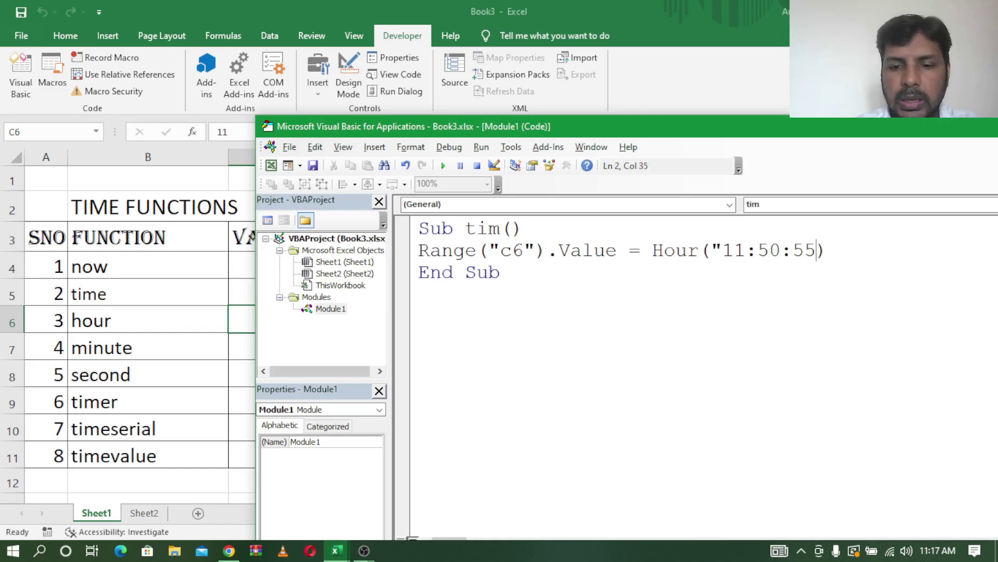
pyautogui.write('"')
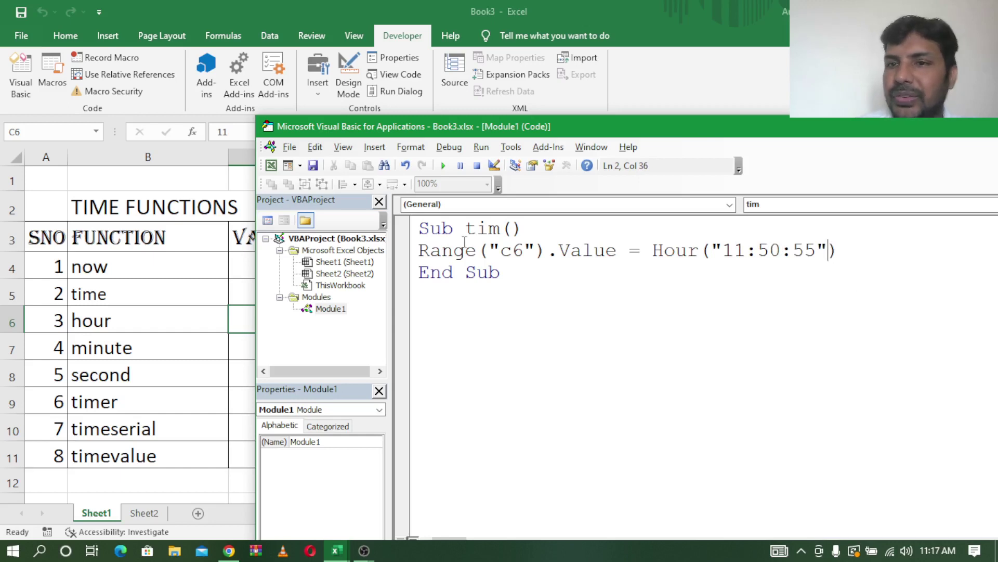
pyautogui.moveTo(505, 126); pyautogui.dragTo(733, 86)
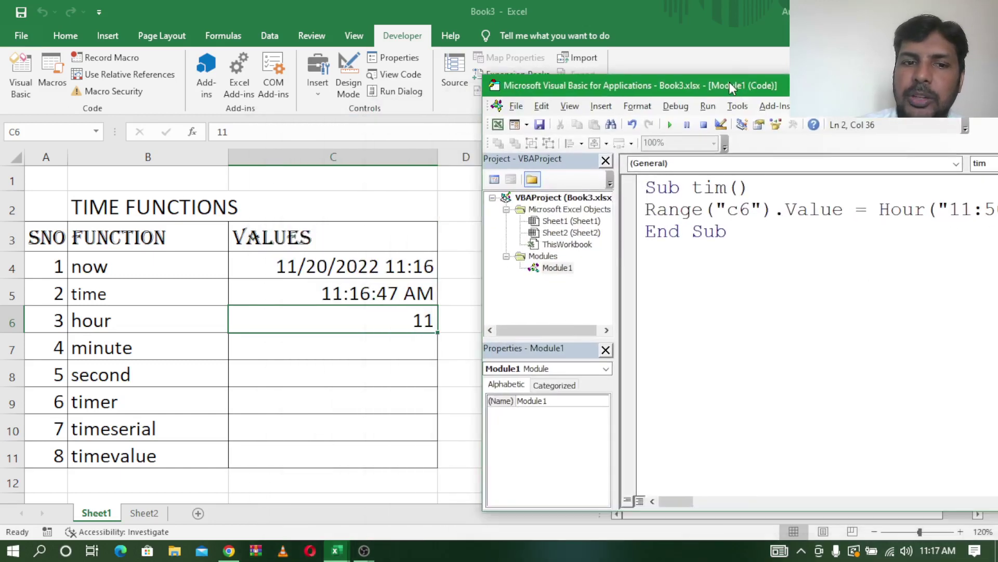
pyautogui.click(385, 321)
pyautogui.press('Delete')
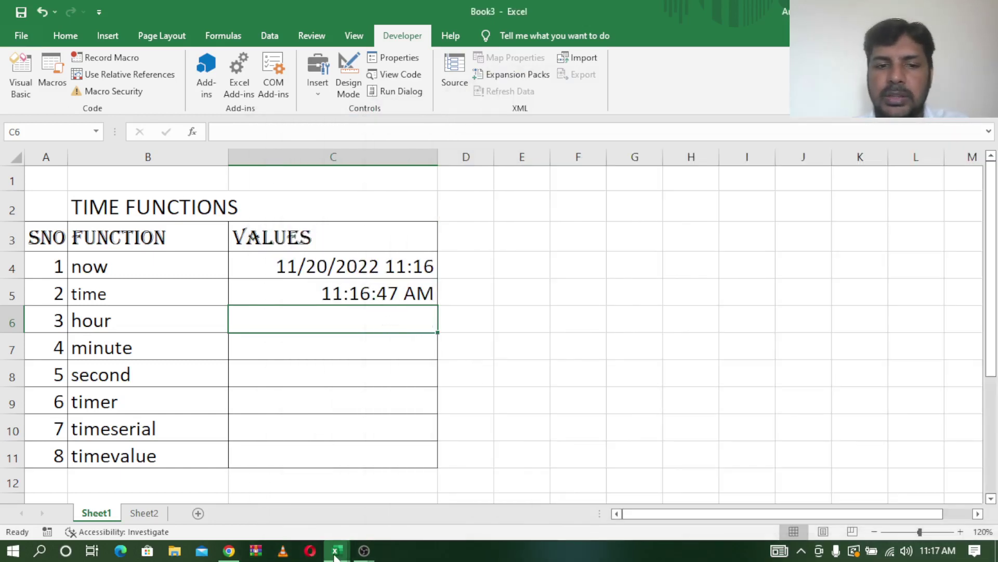
# Change the time to "12:50:55" and run the macro so C6 shows 12
pyautogui.moveTo(335, 551)
pyautogui.click(410, 499)
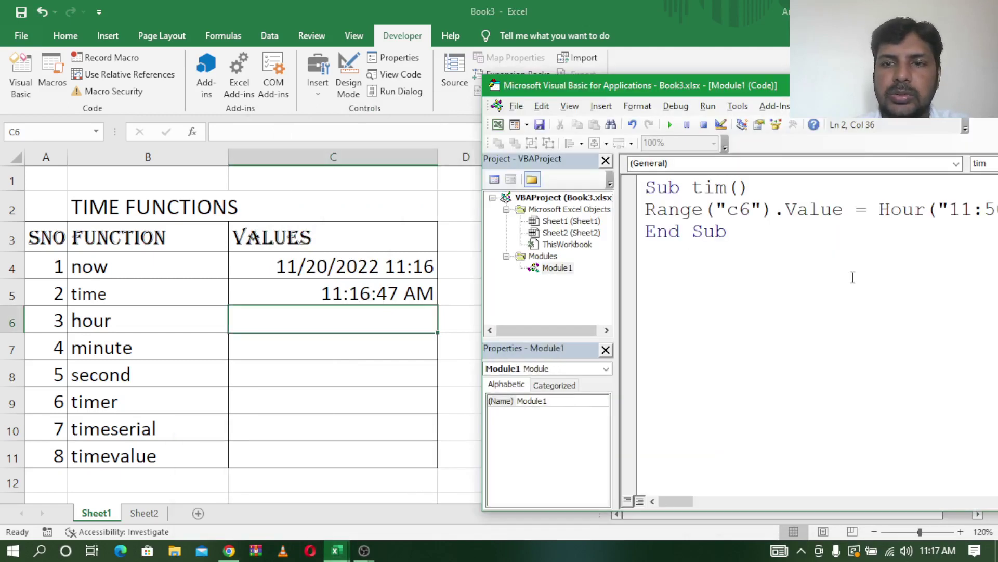
pyautogui.click(973, 209)
pyautogui.press('BackSpace')
pyautogui.write('2')
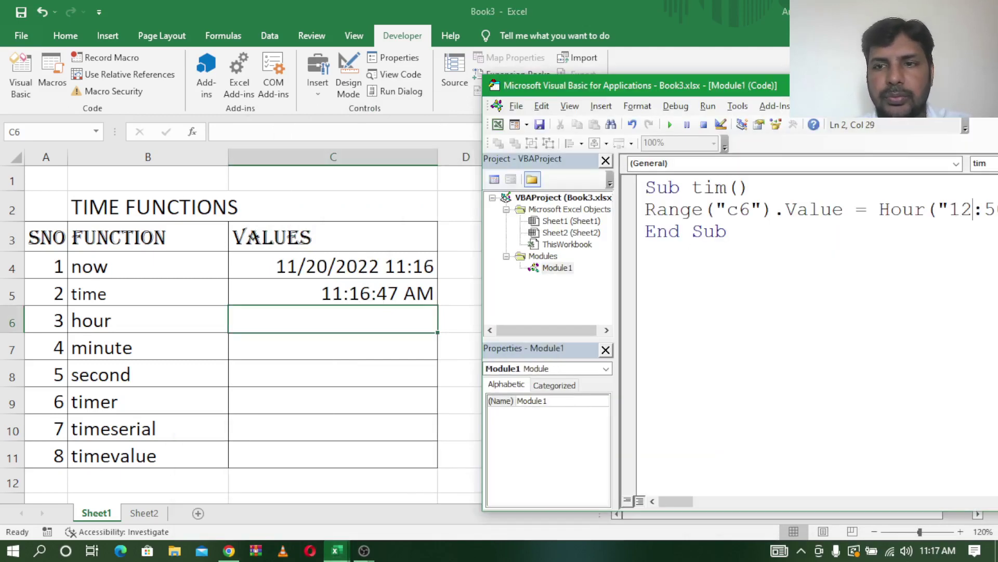
pyautogui.moveTo(801, 89)
pyautogui.mouseDown()
pyautogui.moveTo(655, 91)
pyautogui.moveTo(663, 98)
pyautogui.mouseUp()
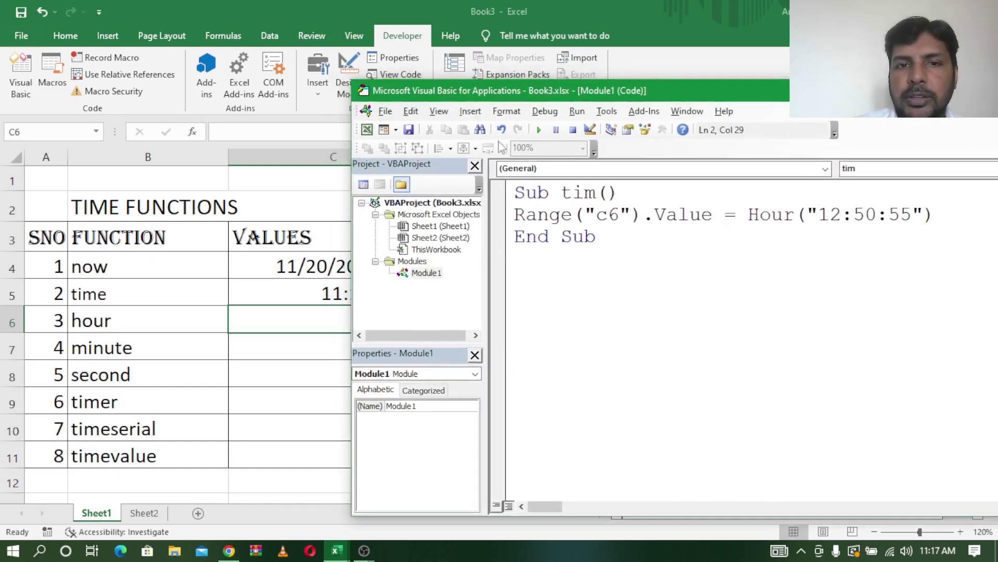
pyautogui.click(539, 130)
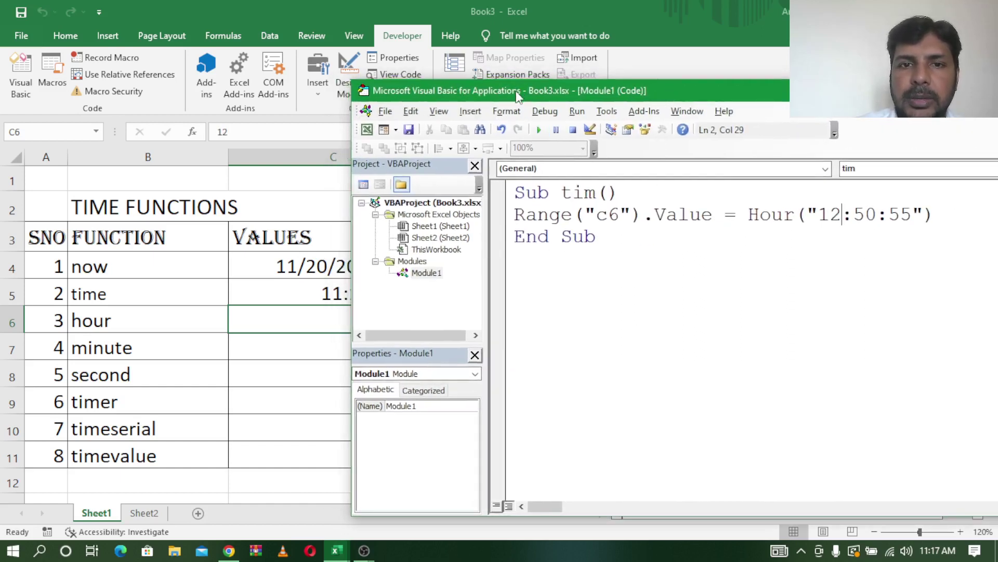
pyautogui.moveTo(518, 96); pyautogui.dragTo(657, 102)
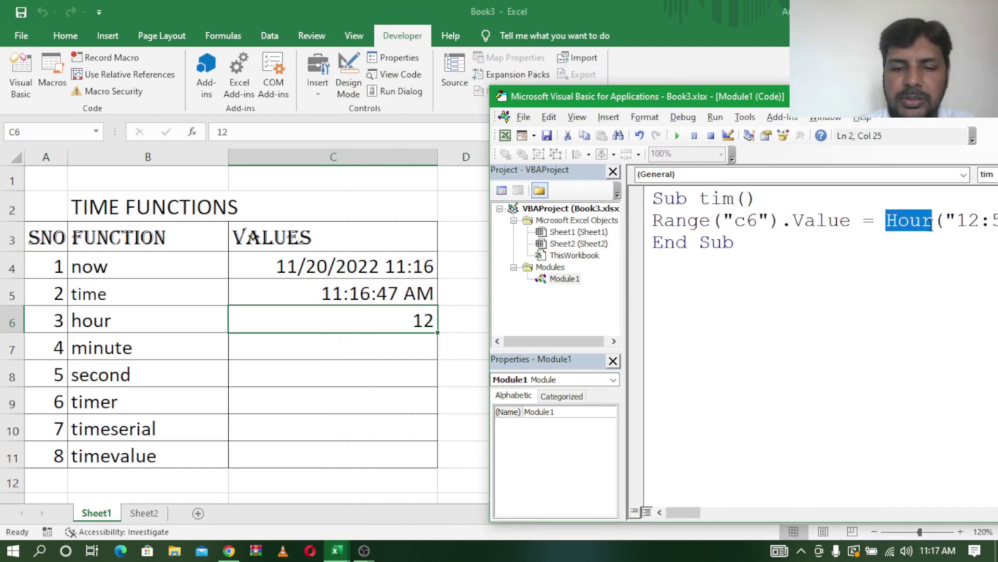
# Rewrite the line as minutes("12:50:55") targeting cell C7
pyautogui.write('mitue')
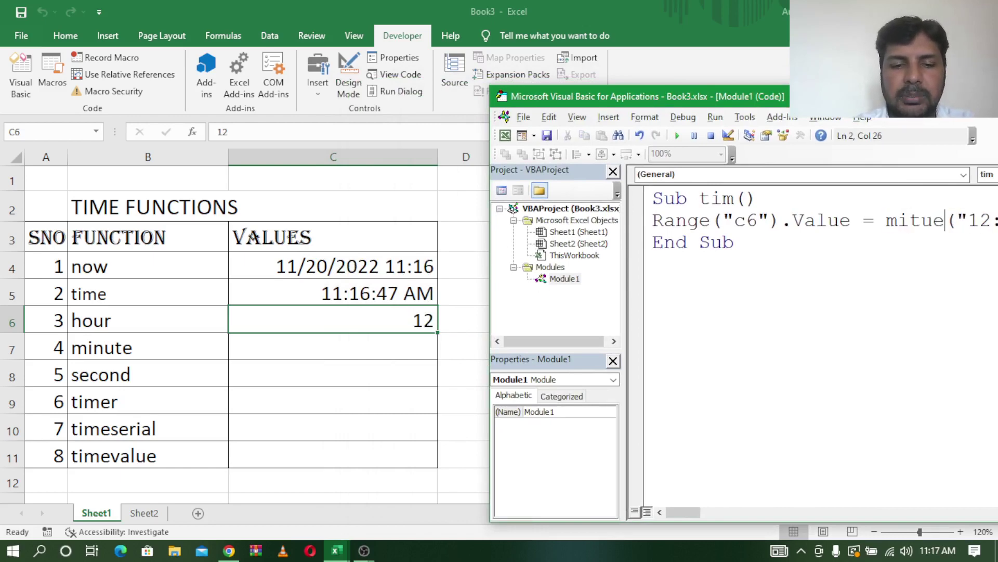
pyautogui.write('s')
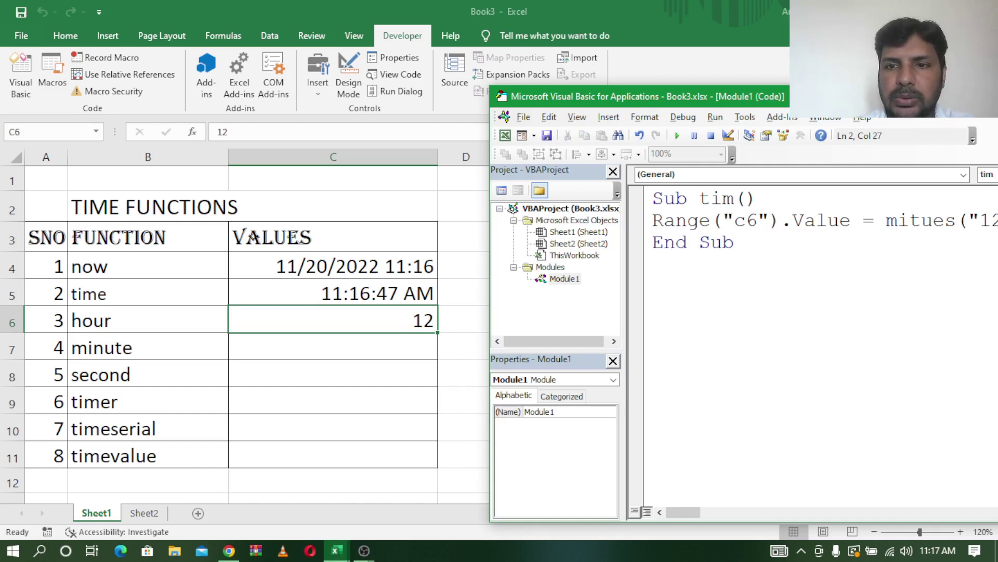
pyautogui.press('BackSpace')
pyautogui.press('BackSpace')
pyautogui.press('BackSpace')
pyautogui.press('BackSpace')
pyautogui.write('nu')
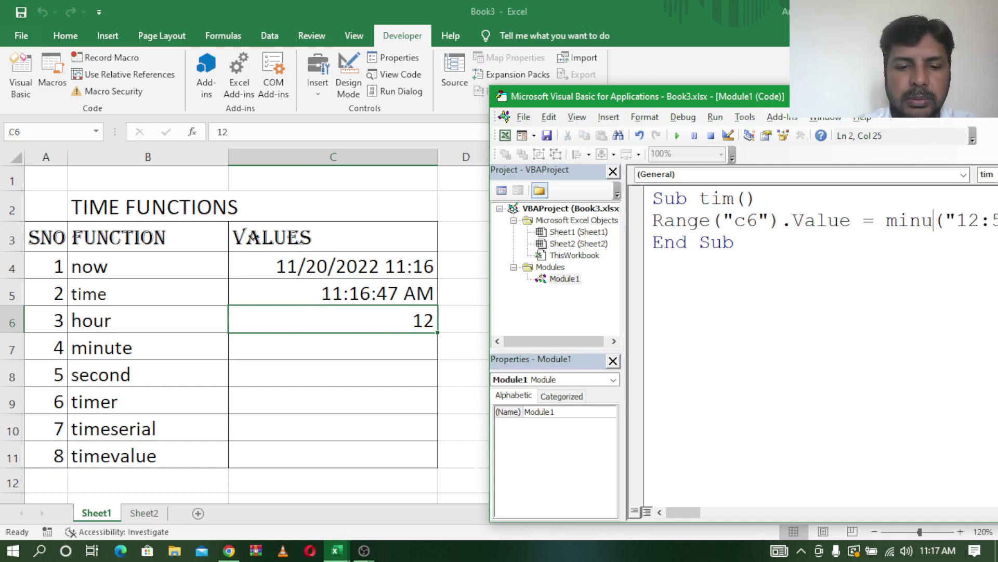
pyautogui.write('tes')
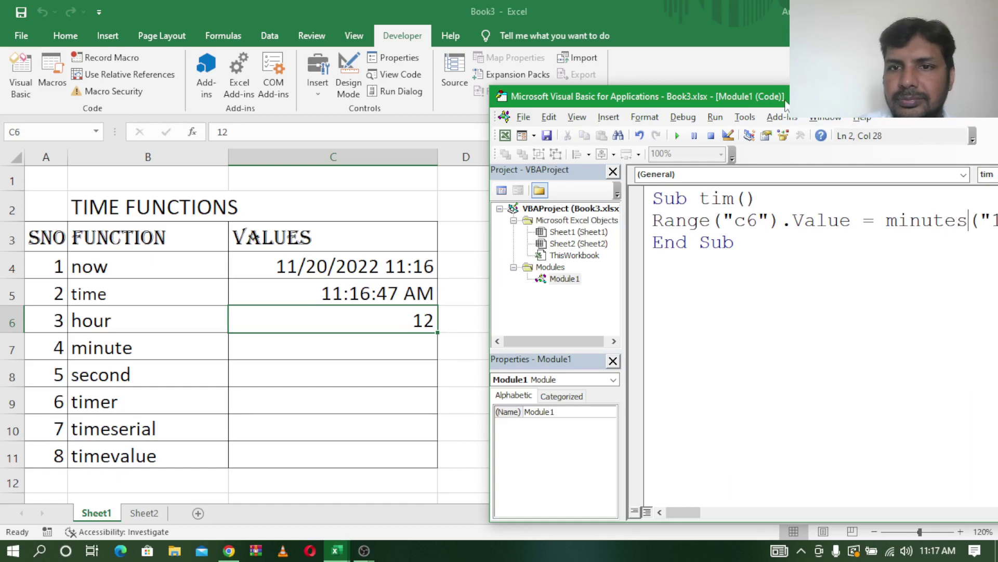
pyautogui.moveTo(786, 99); pyautogui.dragTo(682, 123)
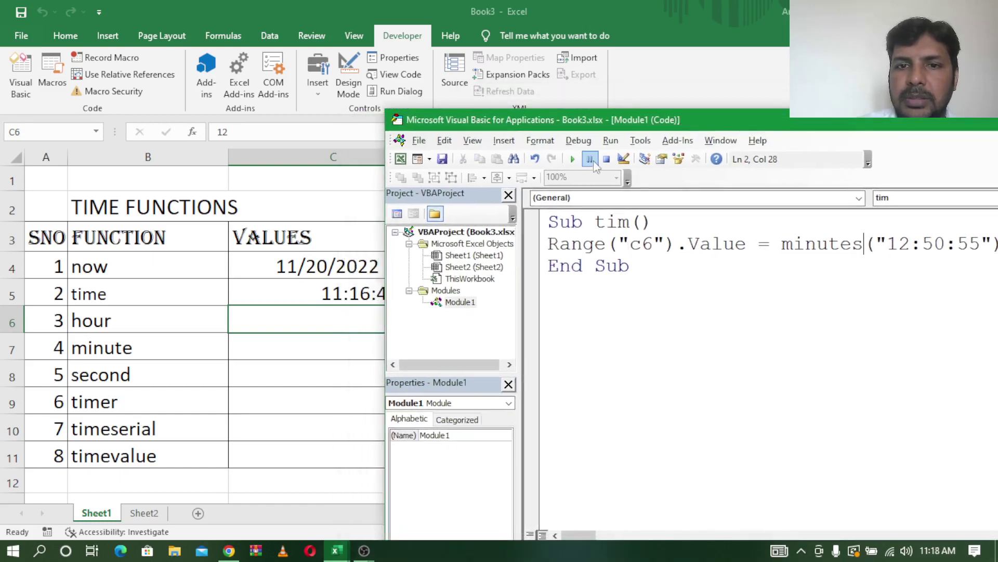
pyautogui.moveTo(601, 124); pyautogui.dragTo(671, 119)
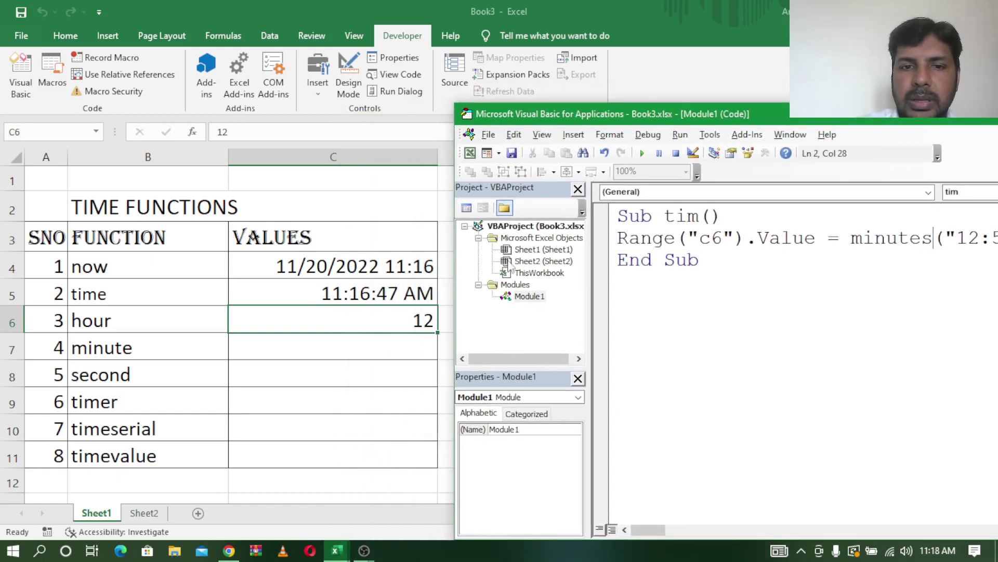
pyautogui.press('BackSpace')
pyautogui.write('7')
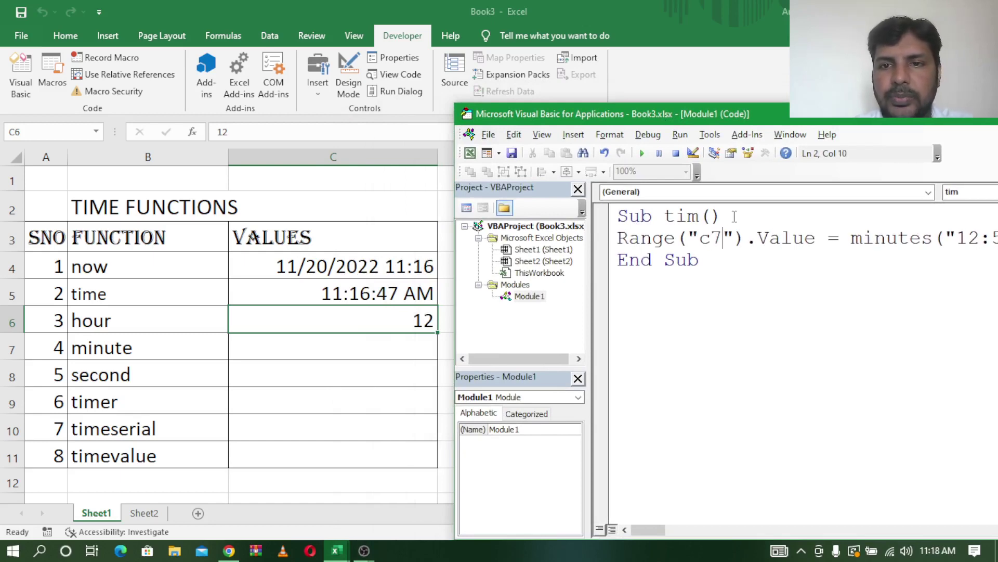
pyautogui.moveTo(716, 116); pyautogui.dragTo(614, 130)
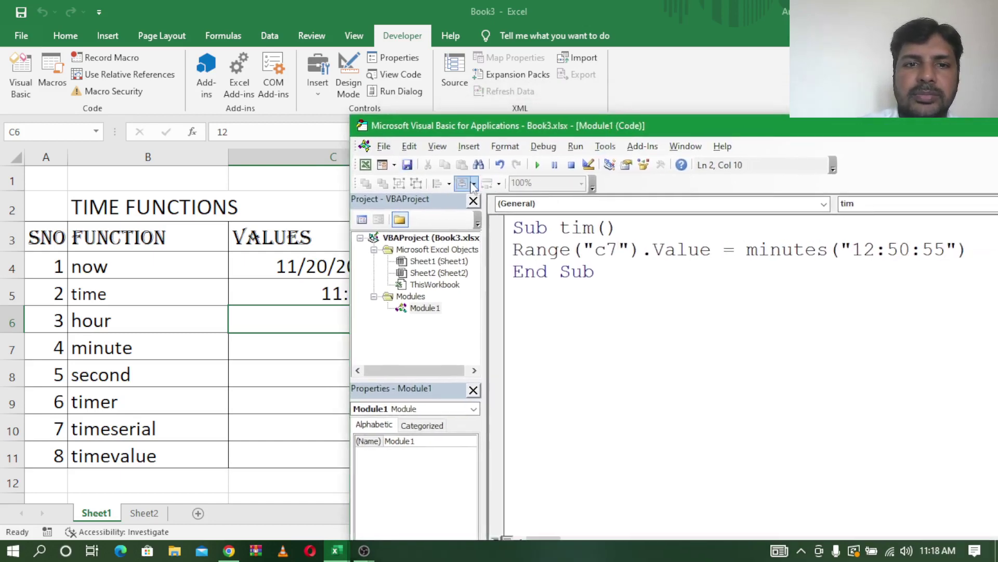
# Fix the compile error by correcting minutes to Minute, then rerun so C7 shows 50
pyautogui.press('F5')
pyautogui.click(498, 331)
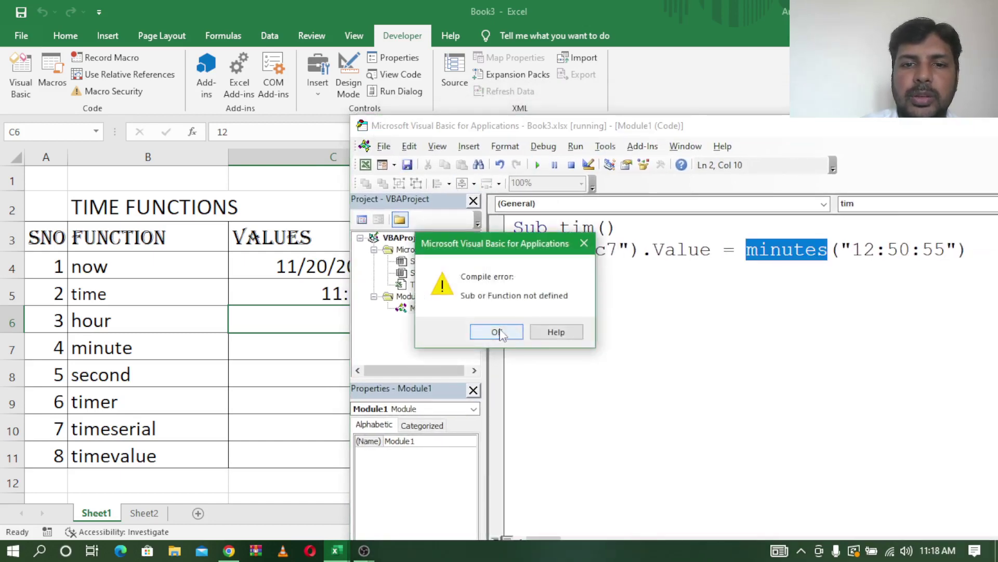
pyautogui.click(830, 248)
pyautogui.press('BackSpace')
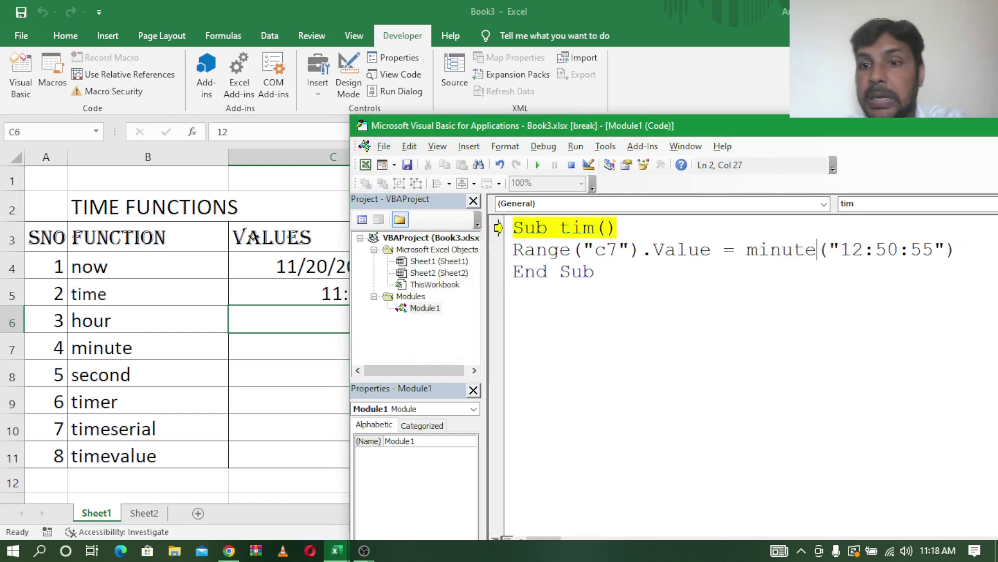
pyautogui.click(537, 164)
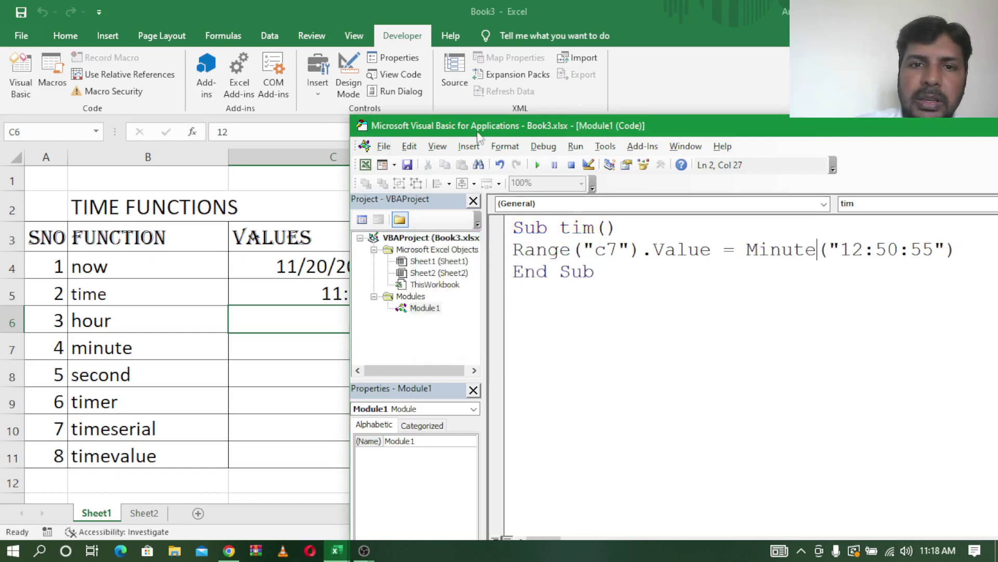
pyautogui.moveTo(483, 127); pyautogui.dragTo(660, 150)
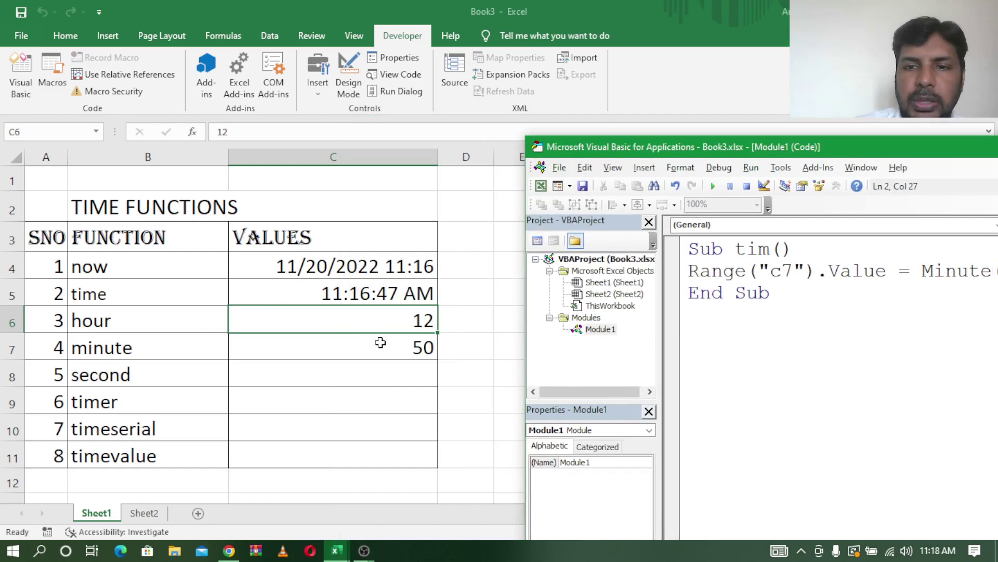
# Change the line to Range("c8").Value = Second("12:50:55") and run it, giving 55
pyautogui.moveTo(748, 155); pyautogui.dragTo(486, 136)
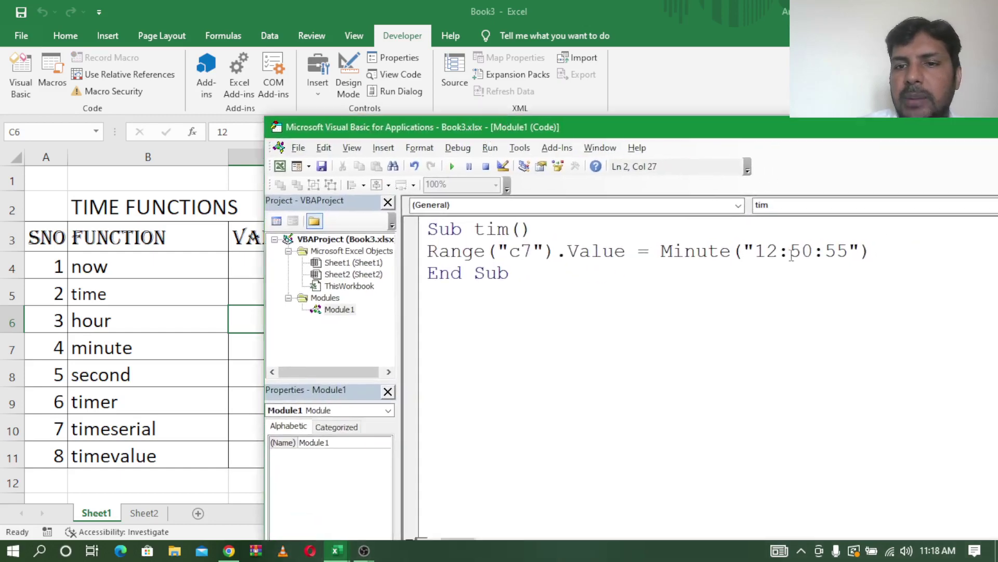
pyautogui.moveTo(730, 251); pyautogui.dragTo(660, 256)
pyautogui.write('se')
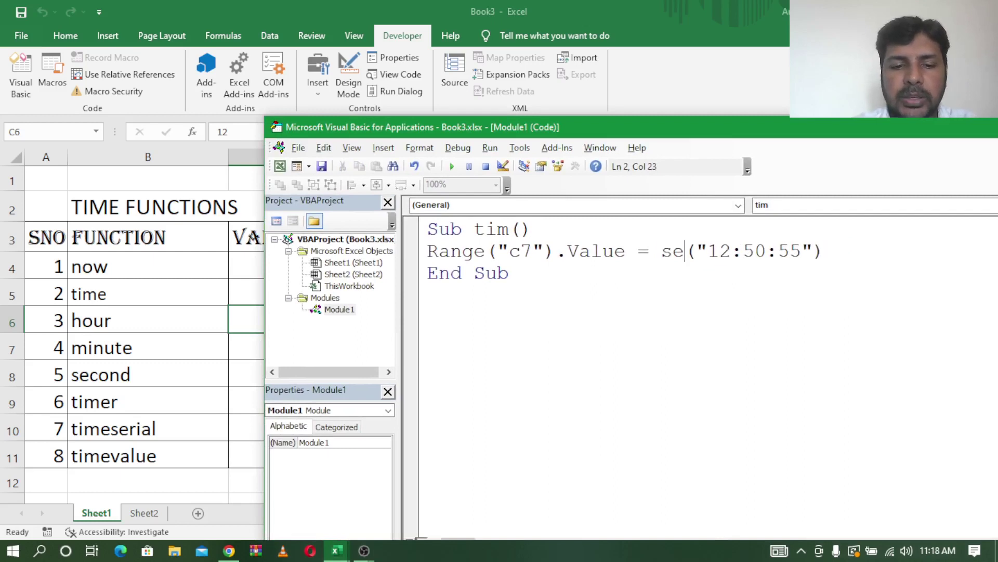
pyautogui.write('con')
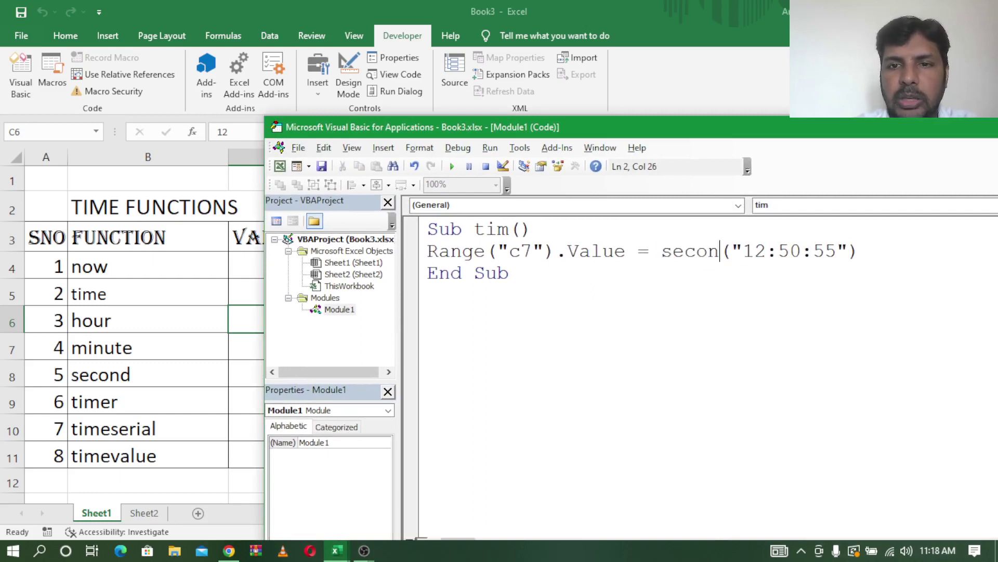
pyautogui.write('d')
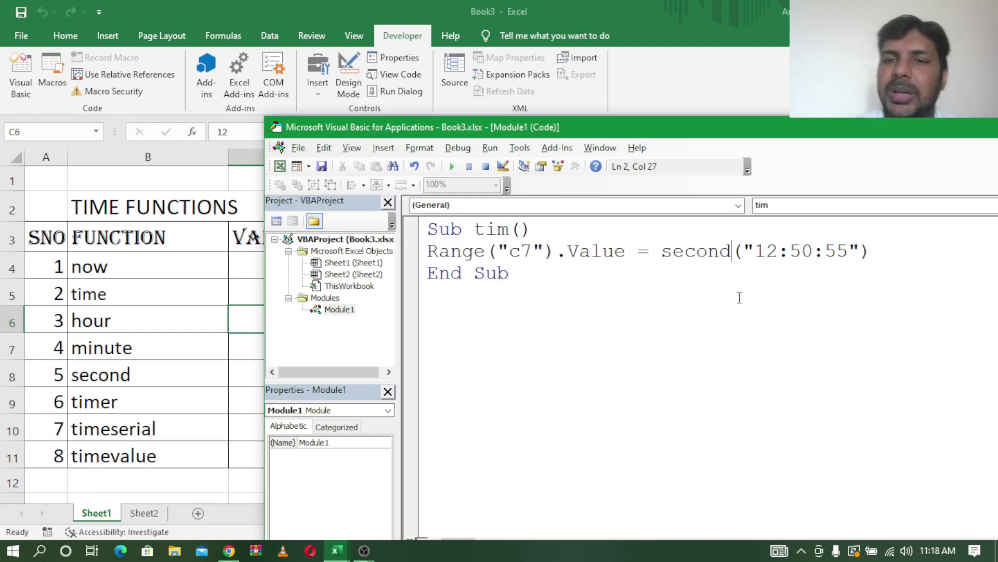
pyautogui.click(537, 252)
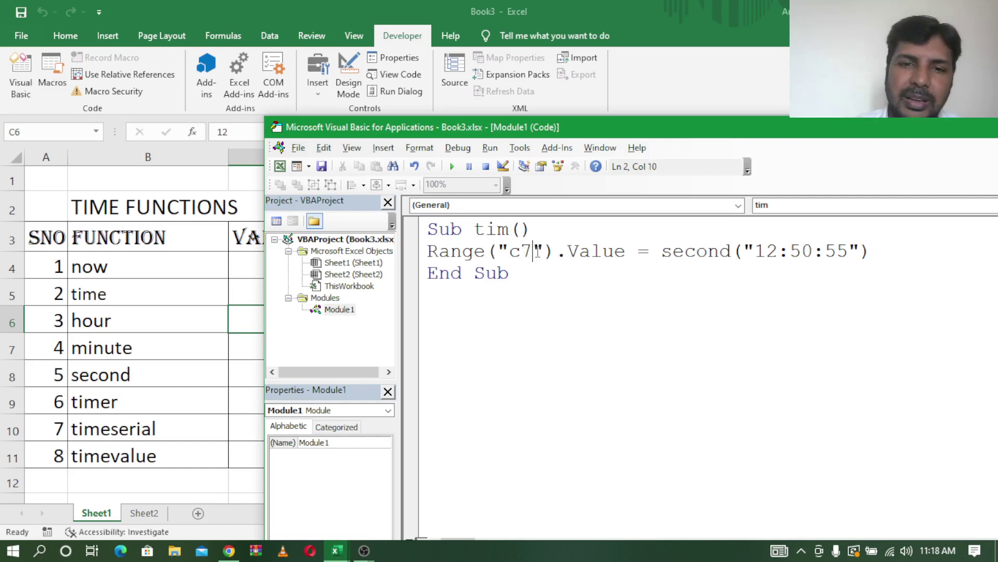
pyautogui.press('BackSpace')
pyautogui.write('8')
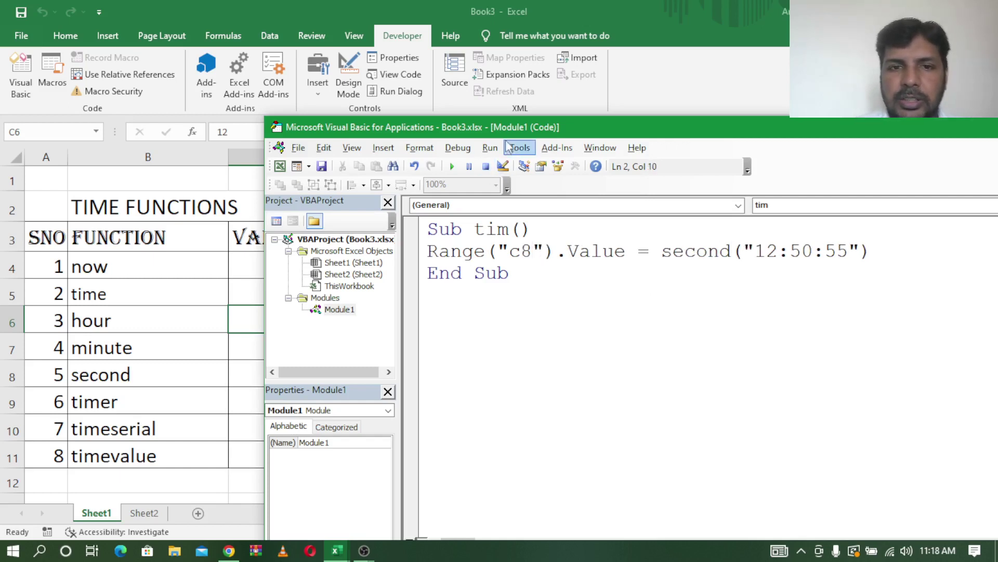
pyautogui.moveTo(513, 132)
pyautogui.mouseDown()
pyautogui.moveTo(634, 97)
pyautogui.moveTo(712, 118)
pyautogui.mouseUp()
pyautogui.click(650, 149)
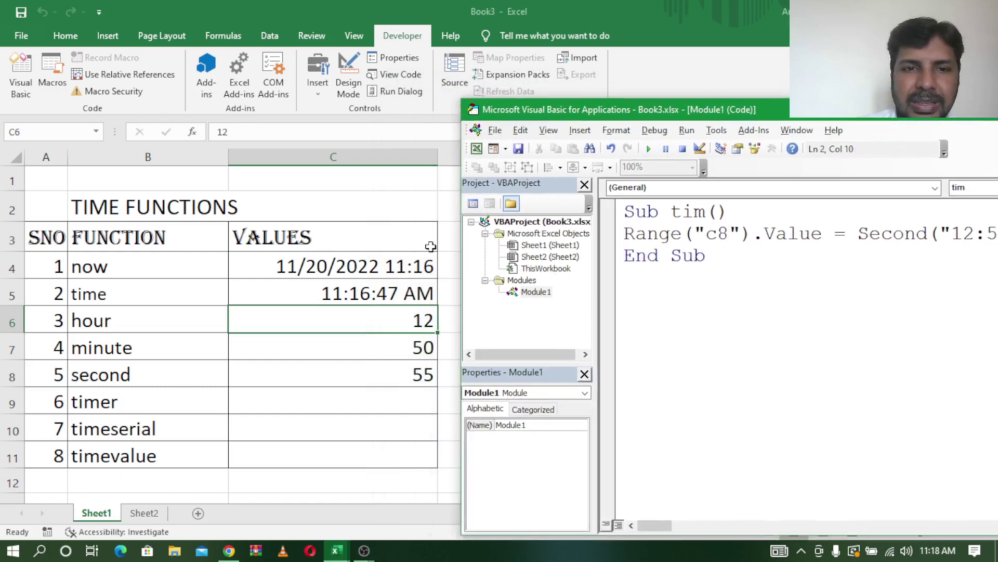
# Auto-fit column C to its values and check the value in C7
pyautogui.click(437, 159)
pyautogui.doubleClick(437, 160)
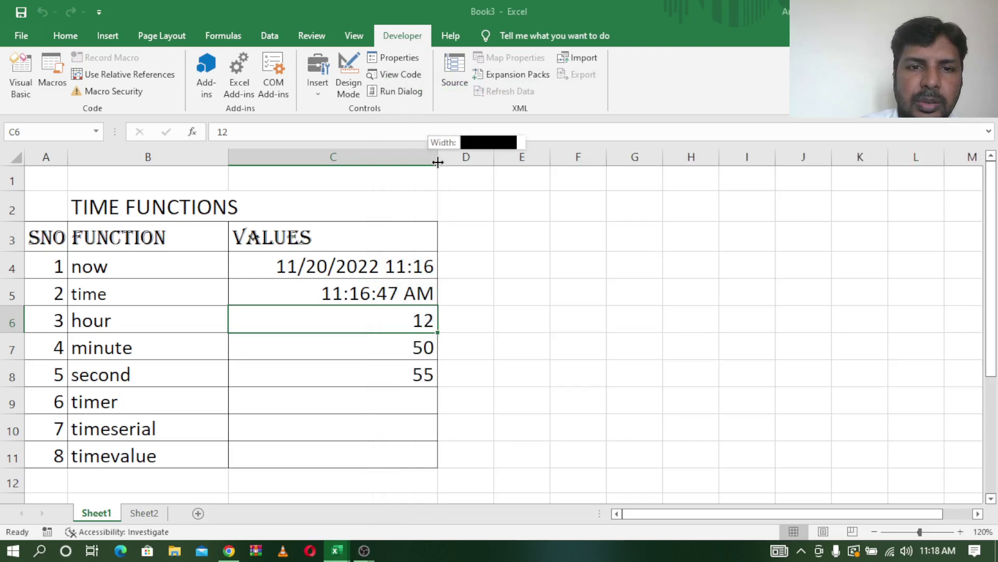
pyautogui.click(437, 161)
pyautogui.click(282, 351)
pyautogui.moveTo(336, 550)
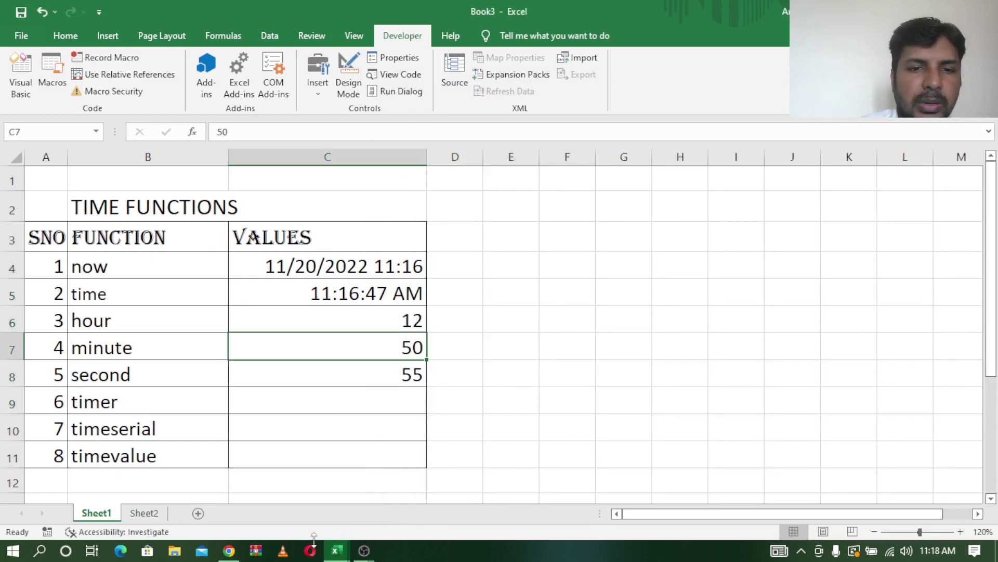
pyautogui.click(422, 507)
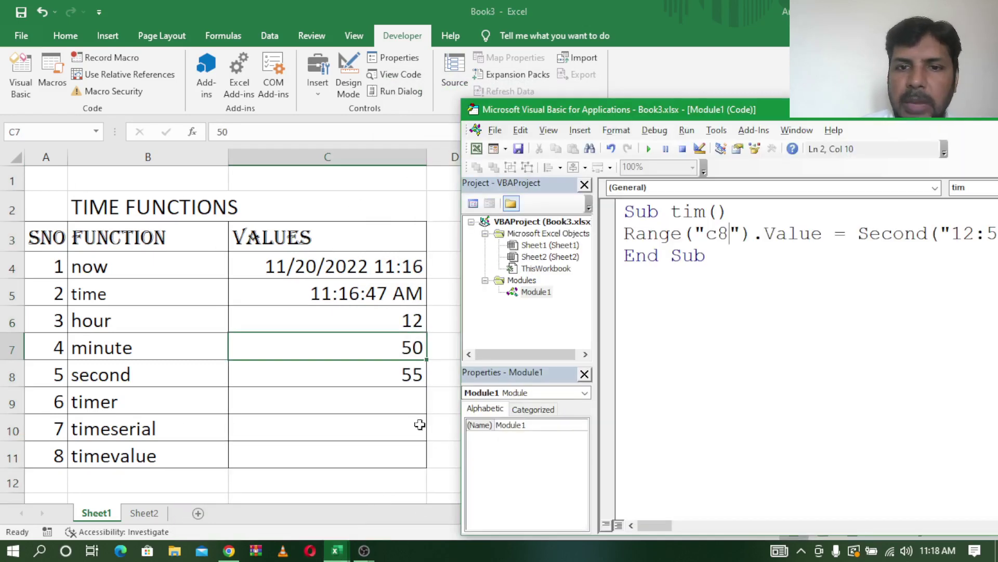
pyautogui.moveTo(696, 108); pyautogui.dragTo(424, 115)
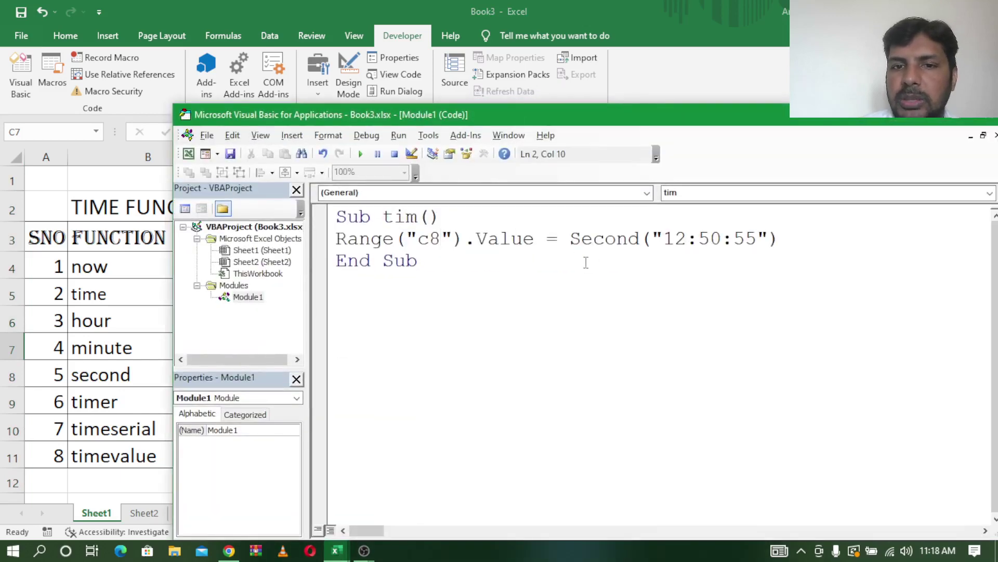
# Change the line to Range("c9").Value = Timer() and run the macro
pyautogui.moveTo(575, 240); pyautogui.dragTo(799, 244)
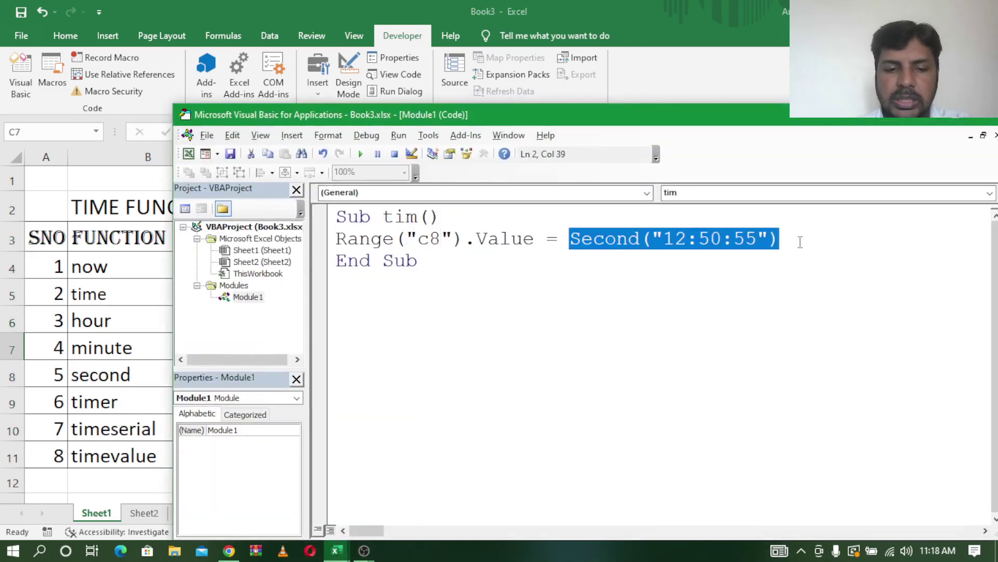
pyautogui.write('timer')
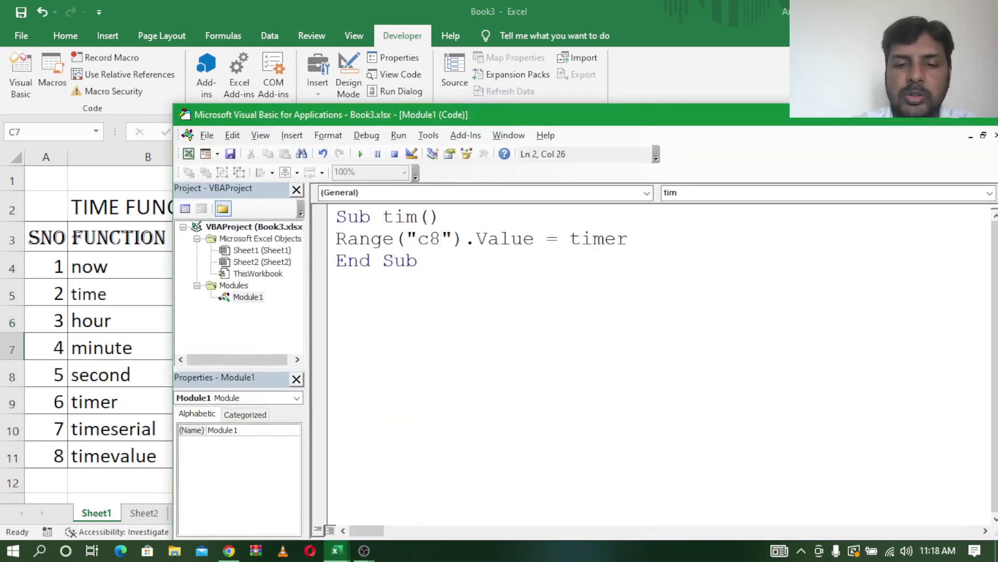
pyautogui.write('()')
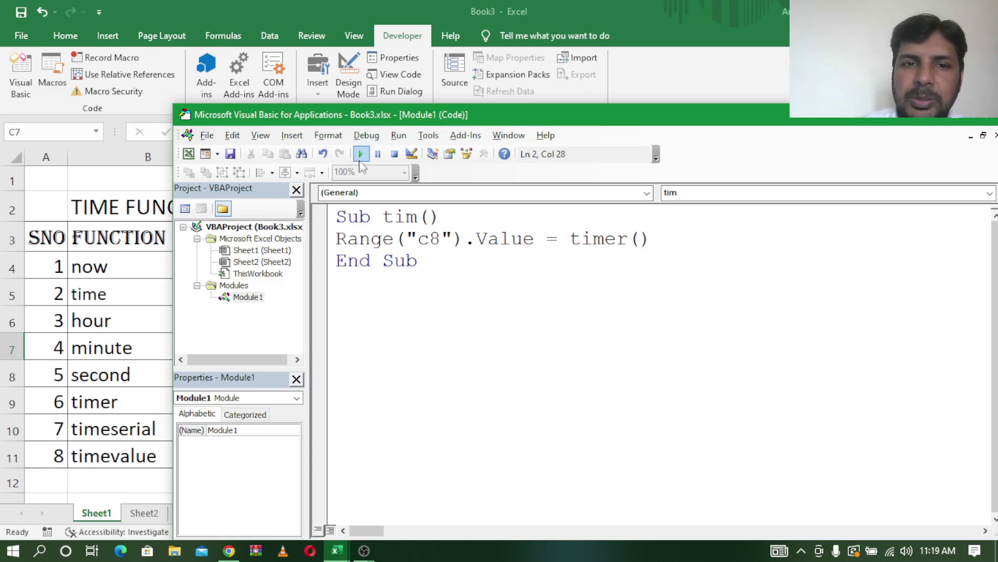
pyautogui.click(437, 239)
pyautogui.press('BackSpace')
pyautogui.write('9')
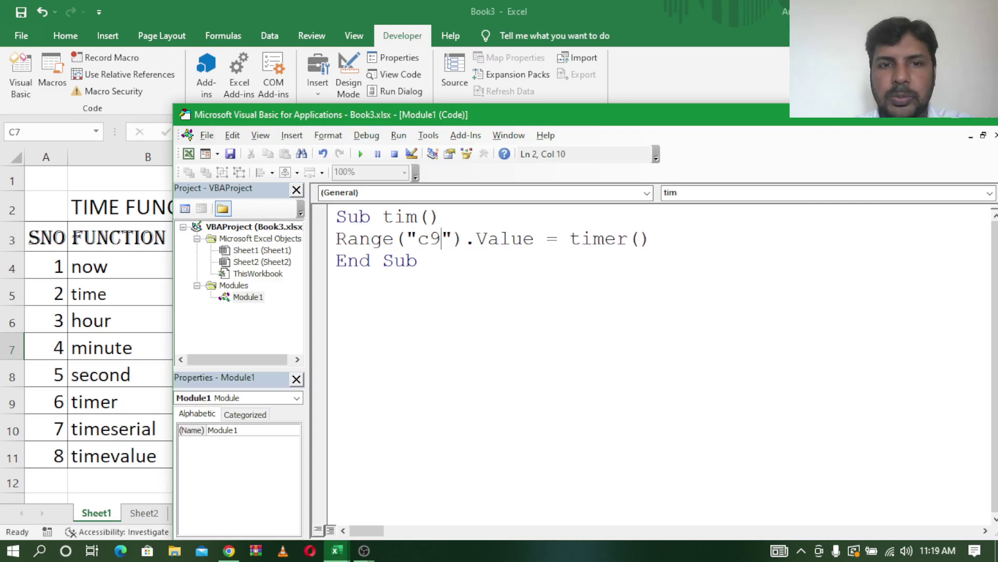
pyautogui.moveTo(337, 118); pyautogui.dragTo(617, 129)
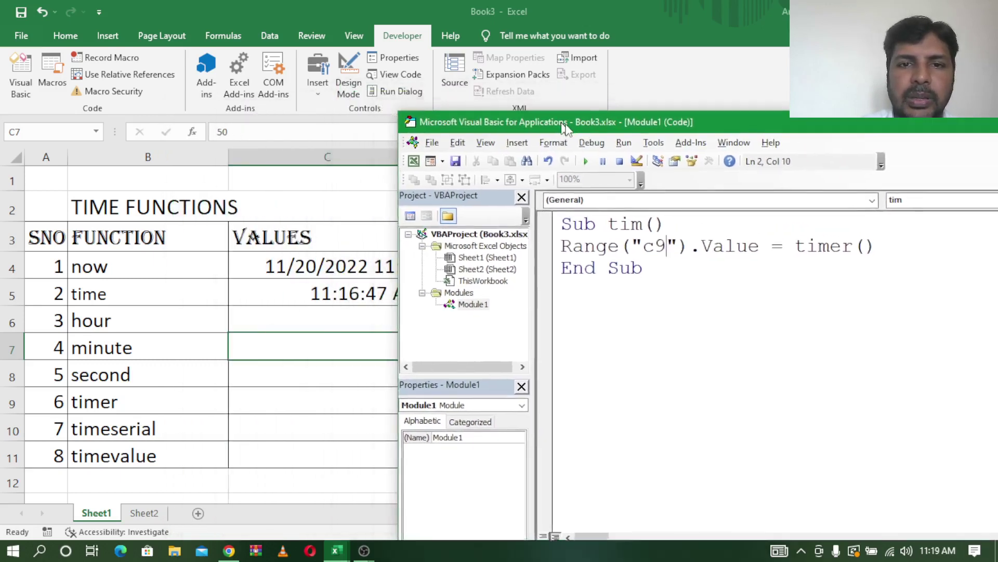
pyautogui.click(639, 164)
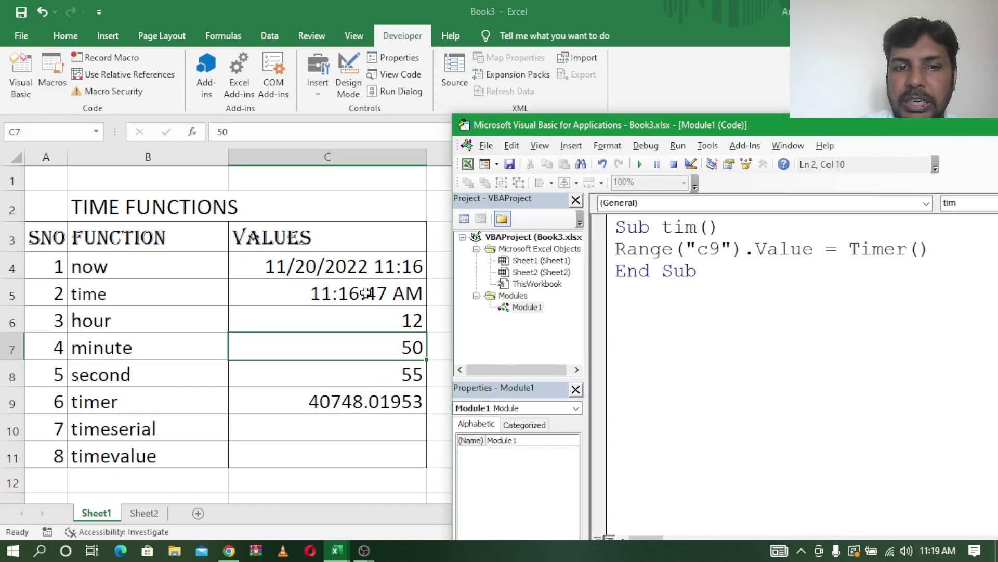
# Inspect C5 and the Timer result 40748.01953 in C9 on the worksheet
pyautogui.hotkey('alt', 'F11')
pyautogui.click(346, 291)
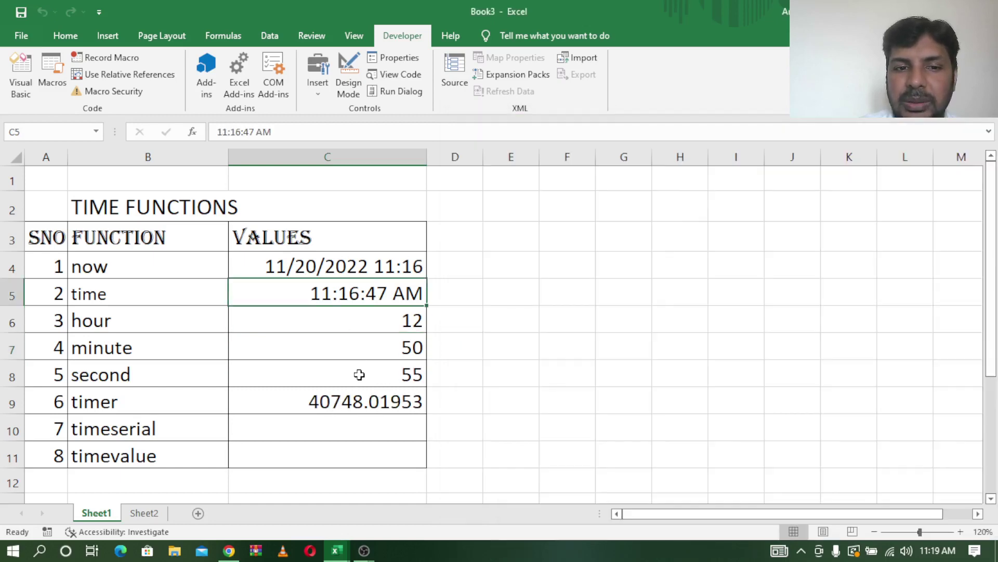
pyautogui.click(350, 405)
pyautogui.moveTo(336, 551)
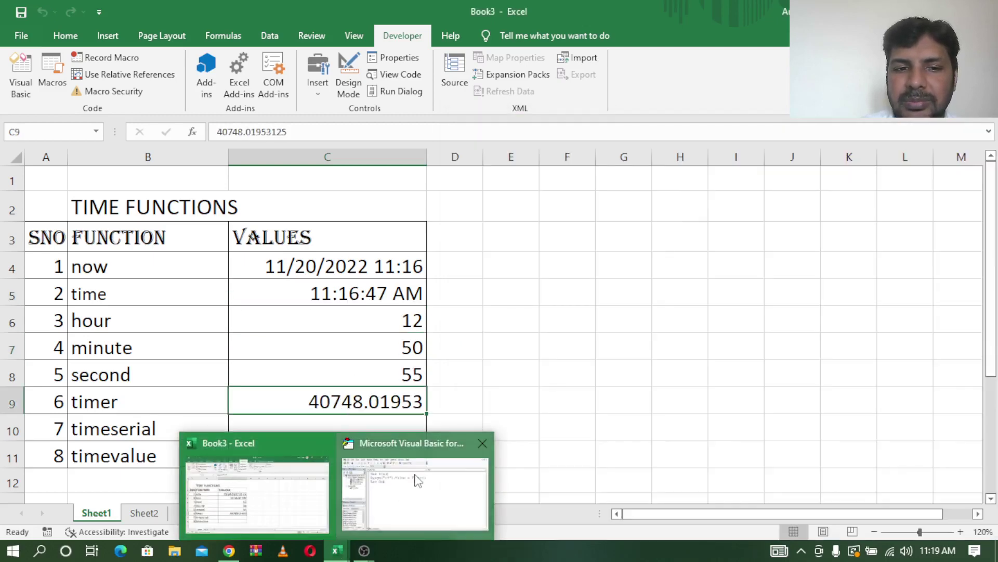
pyautogui.click(416, 474)
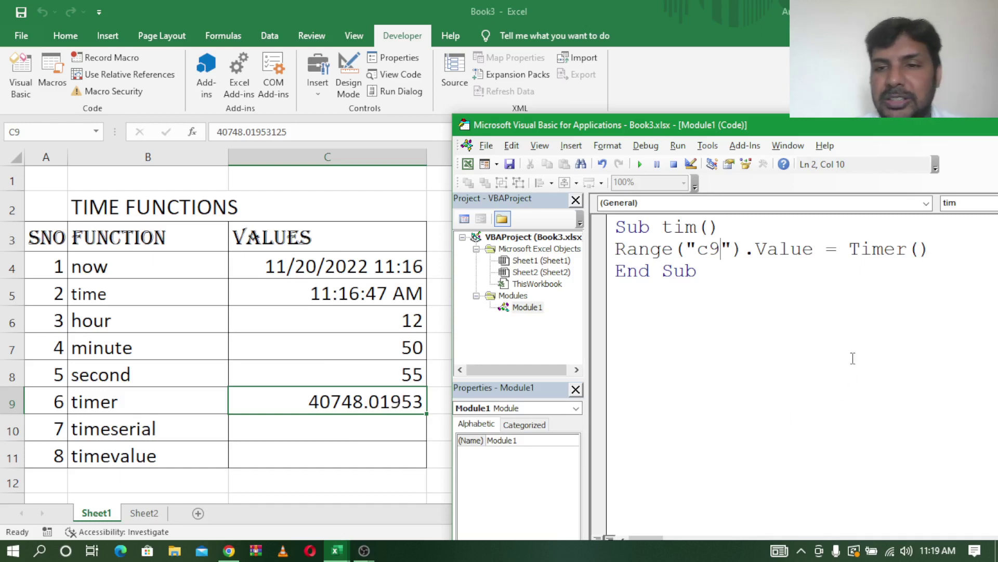
# Change the line to Range("c10").Value = TimeSerial(10,55,25) and run it, giving 10:55:25 AM
pyautogui.click(904, 258)
pyautogui.press('BackSpace')
pyautogui.write('s')
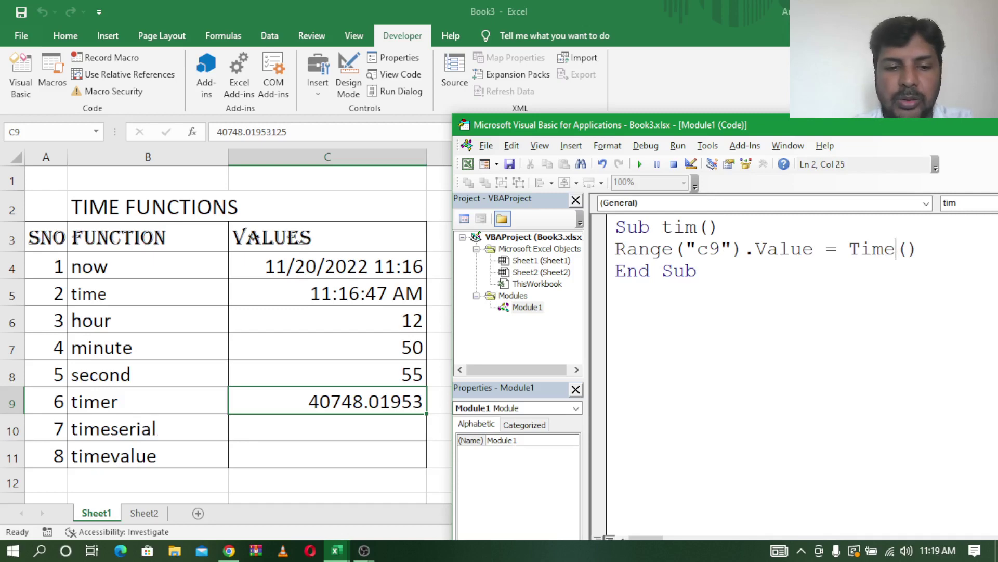
pyautogui.write('erial')
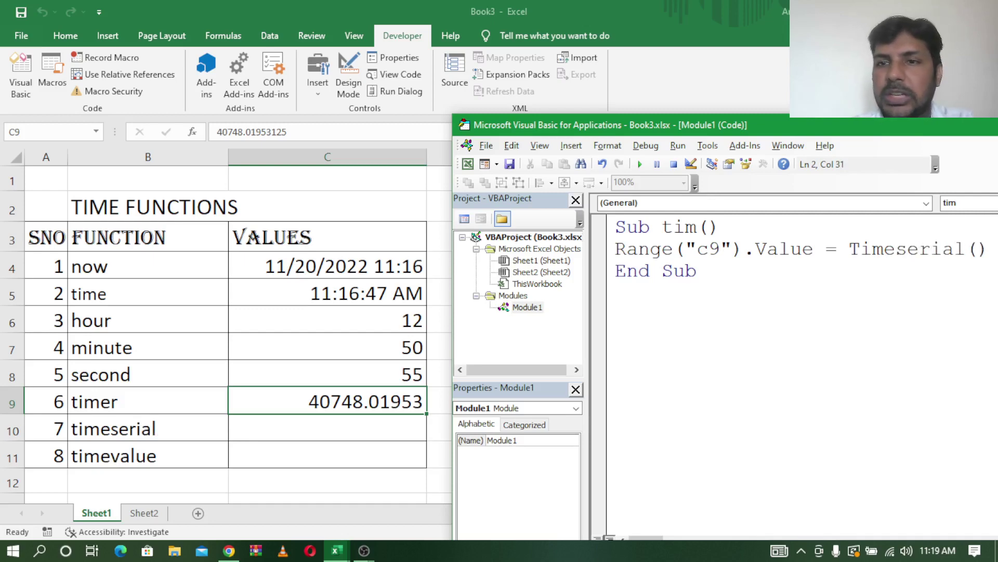
pyautogui.moveTo(878, 134); pyautogui.dragTo(542, 125)
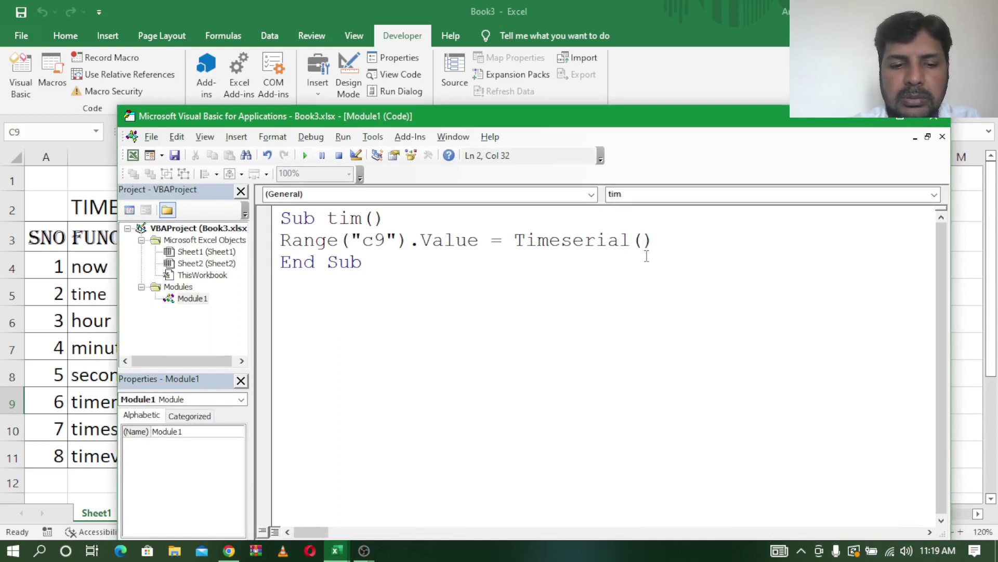
pyautogui.write('10')
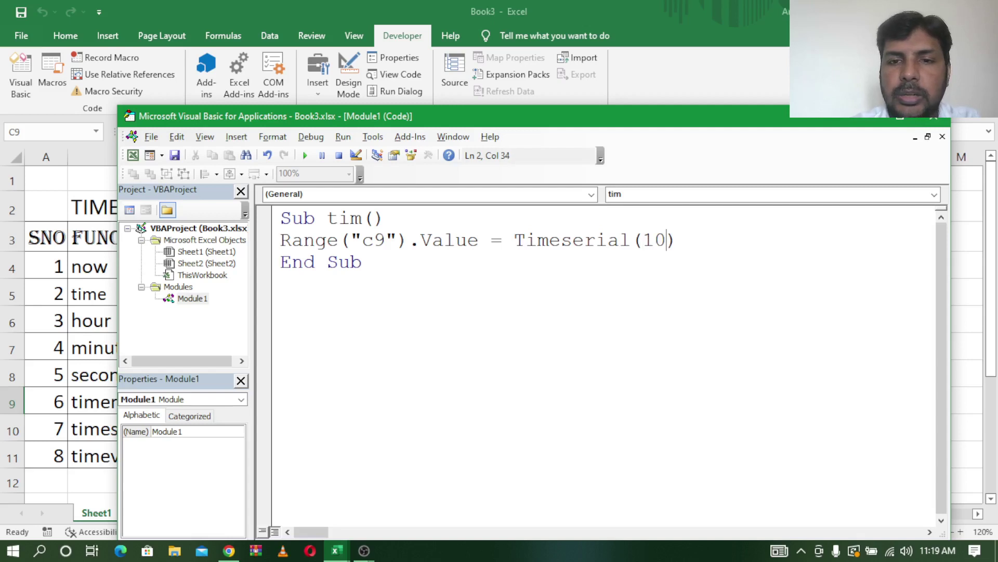
pyautogui.write(',')
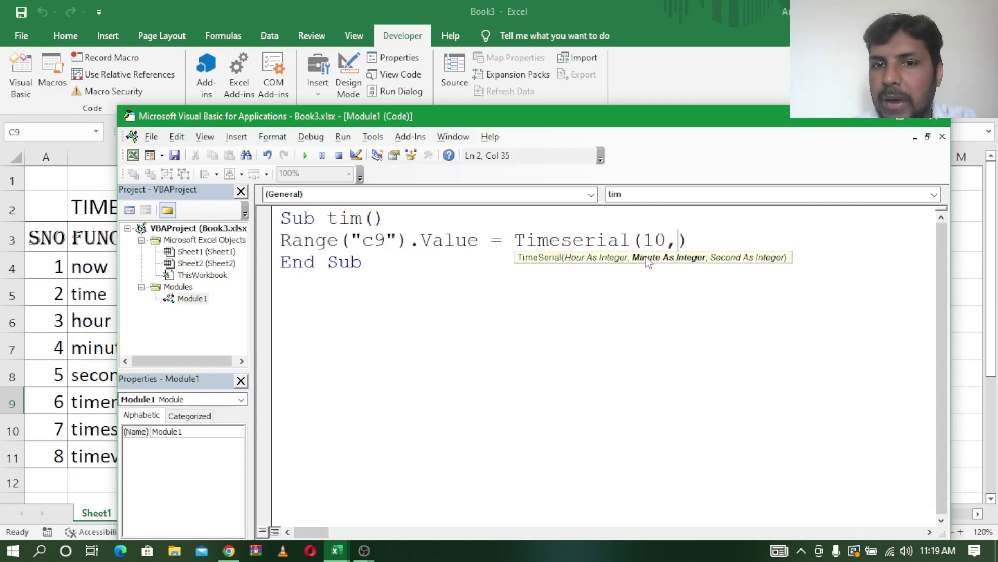
pyautogui.write('55')
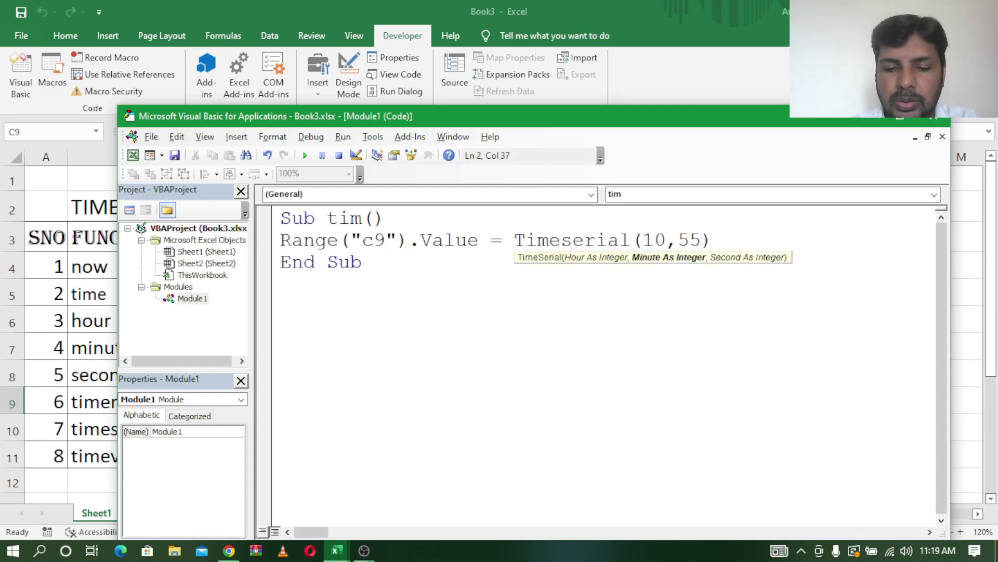
pyautogui.write(',25')
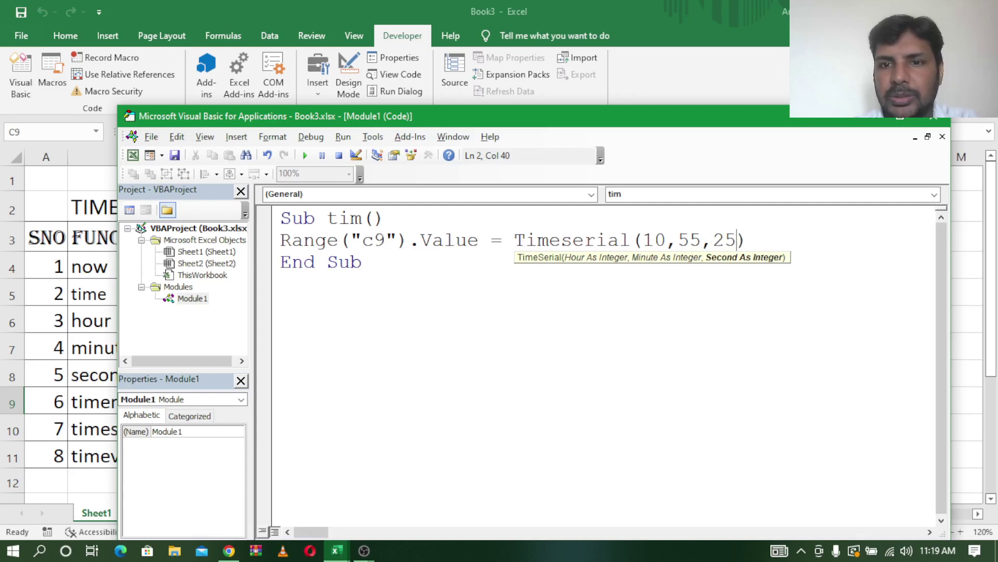
pyautogui.click(382, 238)
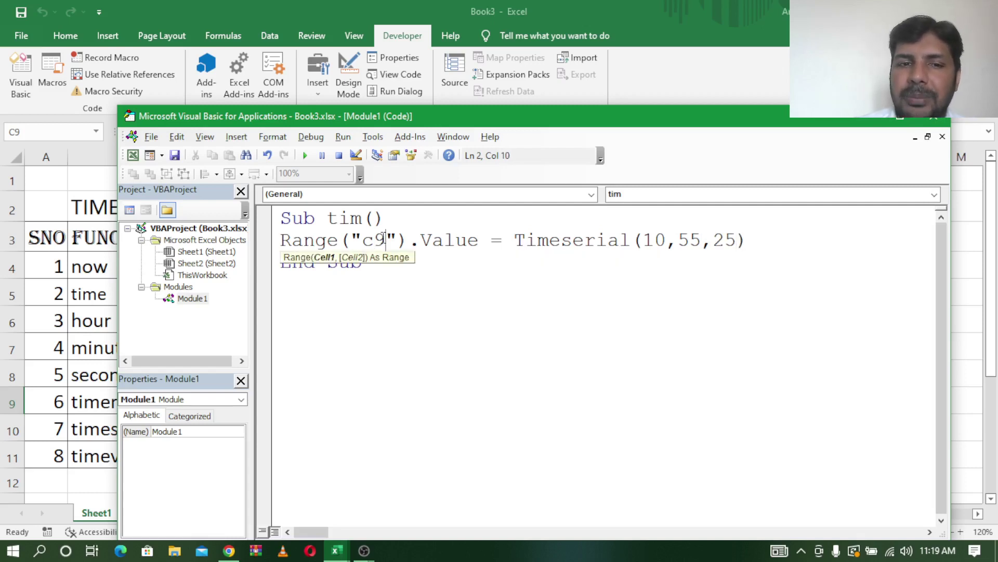
pyautogui.press('BackSpace')
pyautogui.write('10')
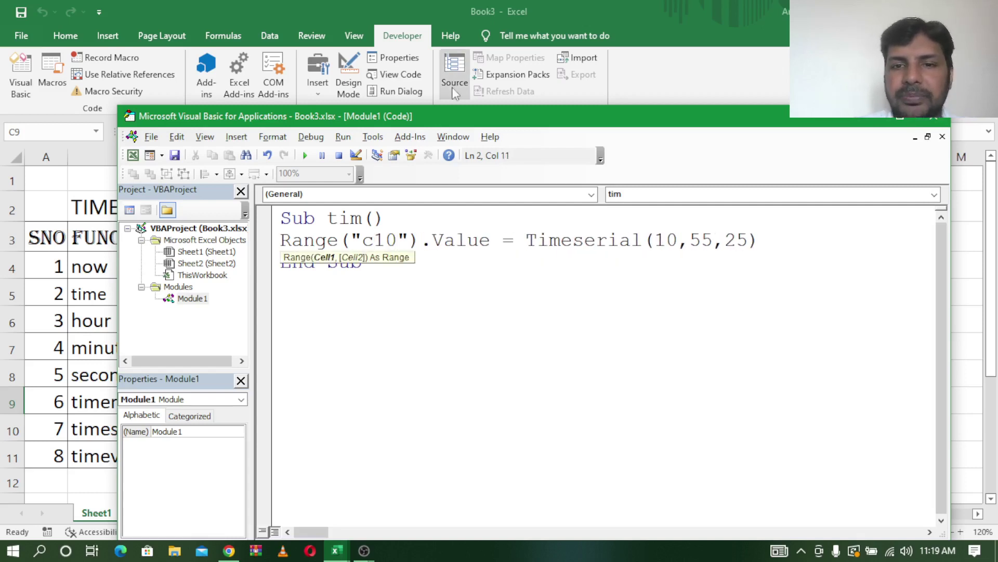
pyautogui.moveTo(413, 116); pyautogui.dragTo(619, 118)
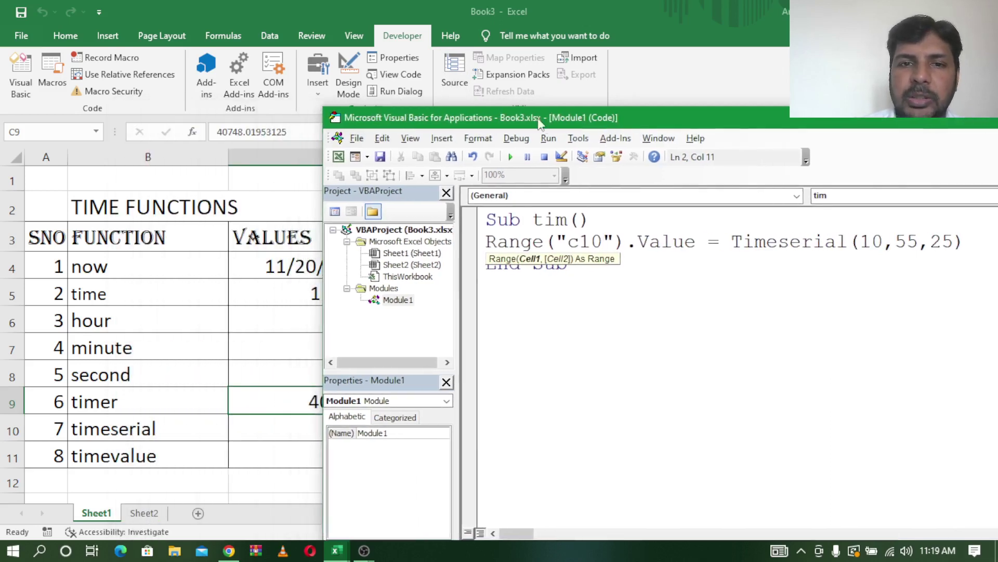
pyautogui.moveTo(539, 122); pyautogui.dragTo(660, 122)
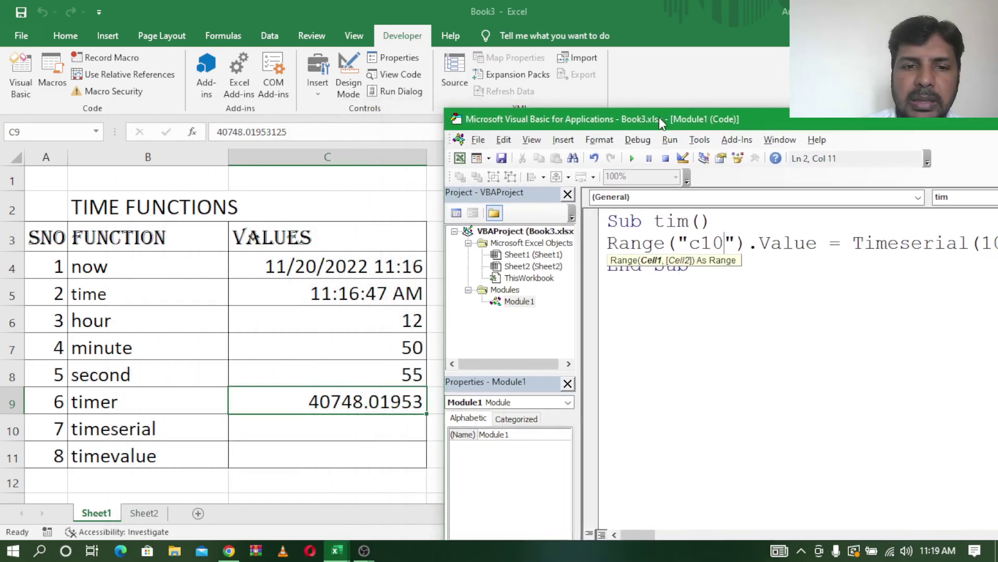
pyautogui.click(630, 157)
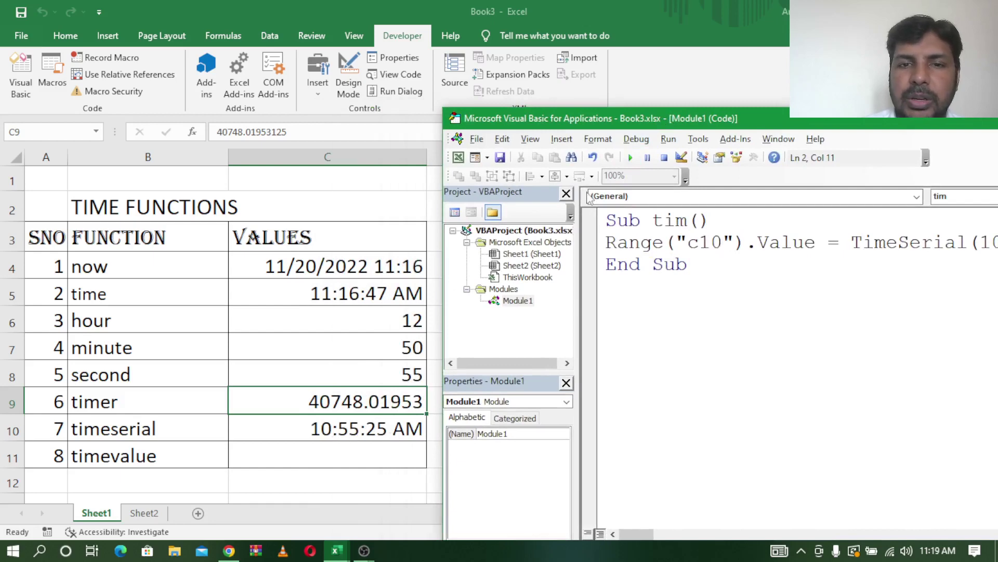
# Replace the TimeSerial arguments 10,55,25 with the quoted time "20:10:55"
pyautogui.moveTo(674, 125); pyautogui.dragTo(363, 86)
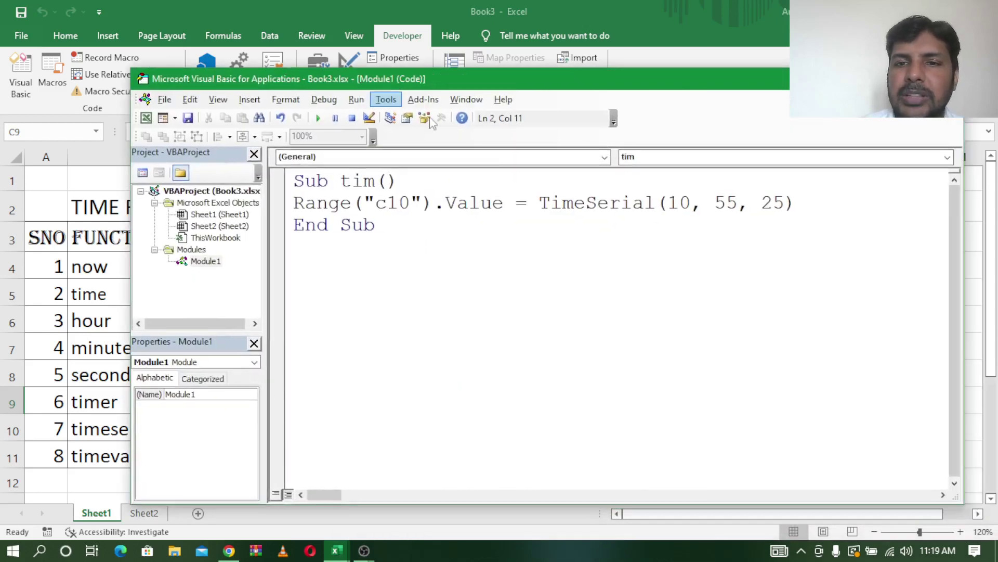
pyautogui.moveTo(451, 88); pyautogui.dragTo(725, 129)
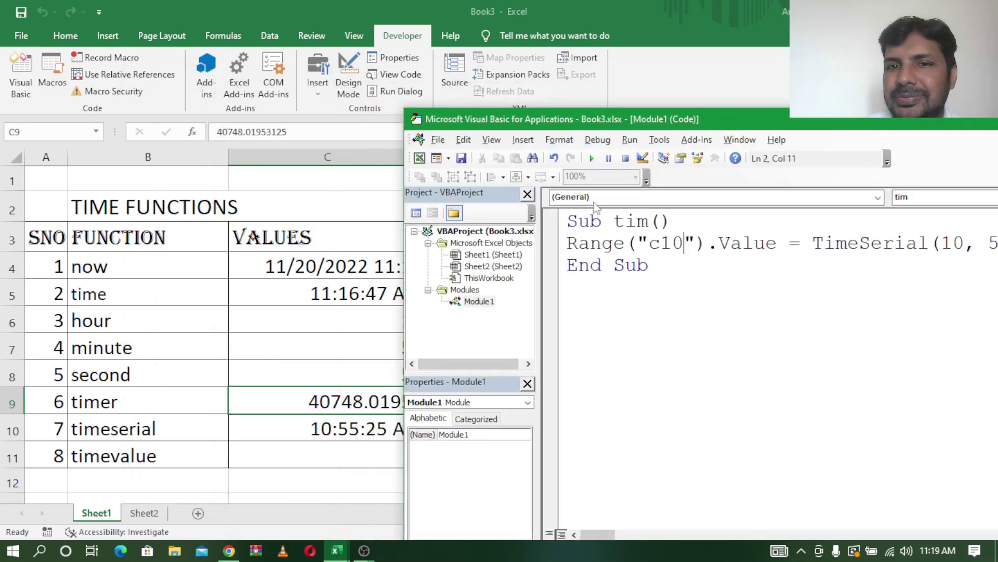
pyautogui.moveTo(726, 124); pyautogui.dragTo(411, 68)
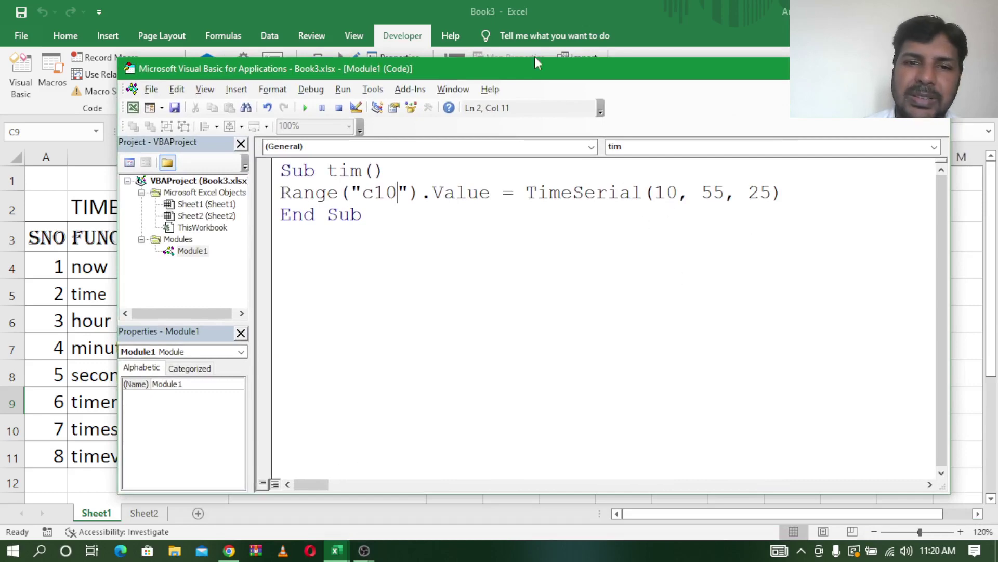
pyautogui.moveTo(536, 73)
pyautogui.mouseDown()
pyautogui.moveTo(845, 105)
pyautogui.moveTo(744, 74)
pyautogui.moveTo(623, 74)
pyautogui.mouseUp()
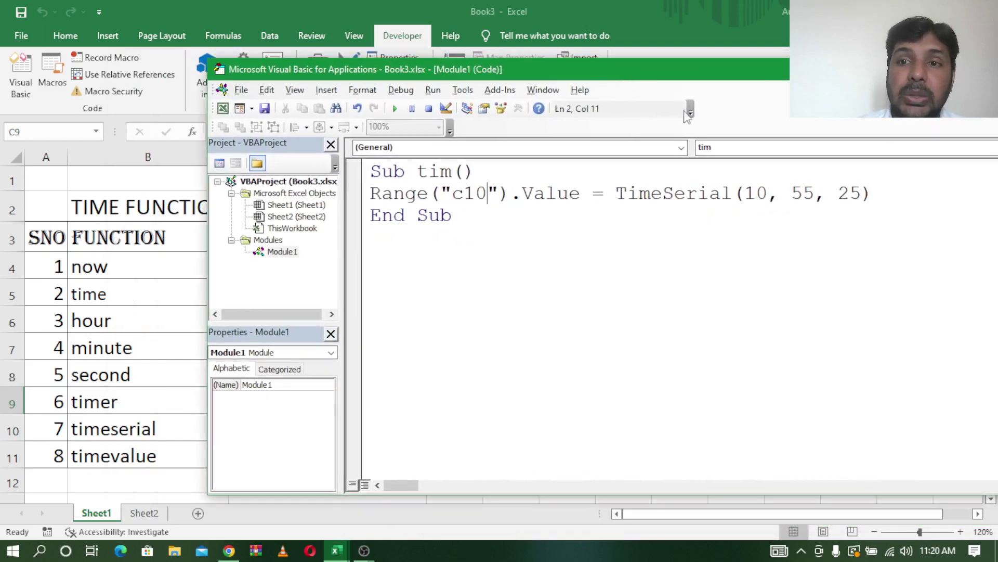
pyautogui.click(749, 194)
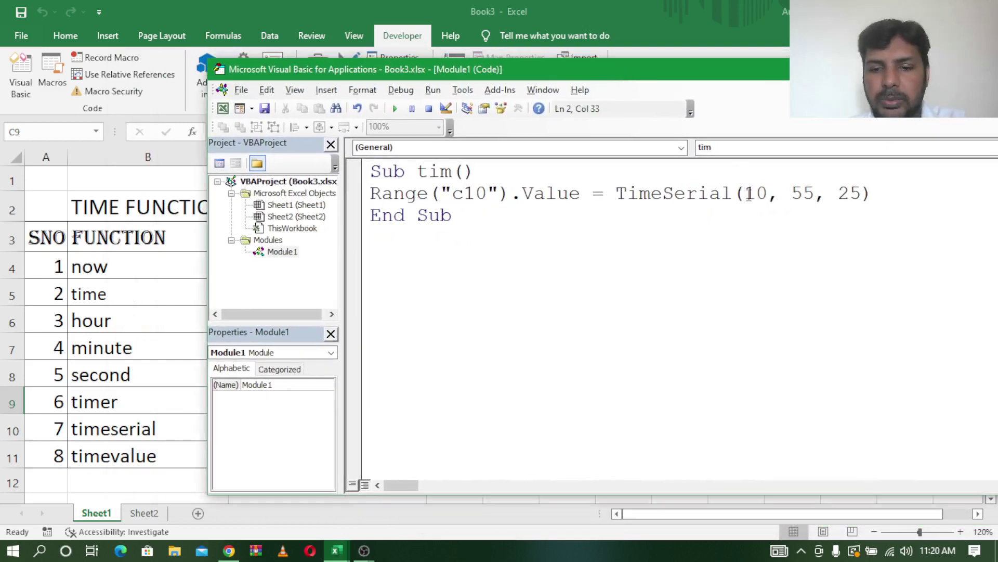
pyautogui.write('"20')
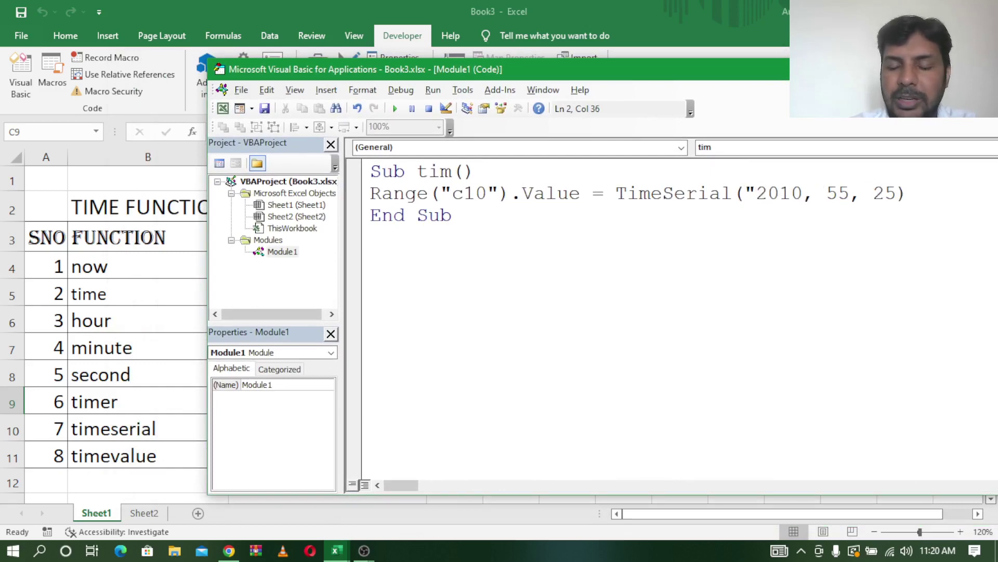
pyautogui.write(':')
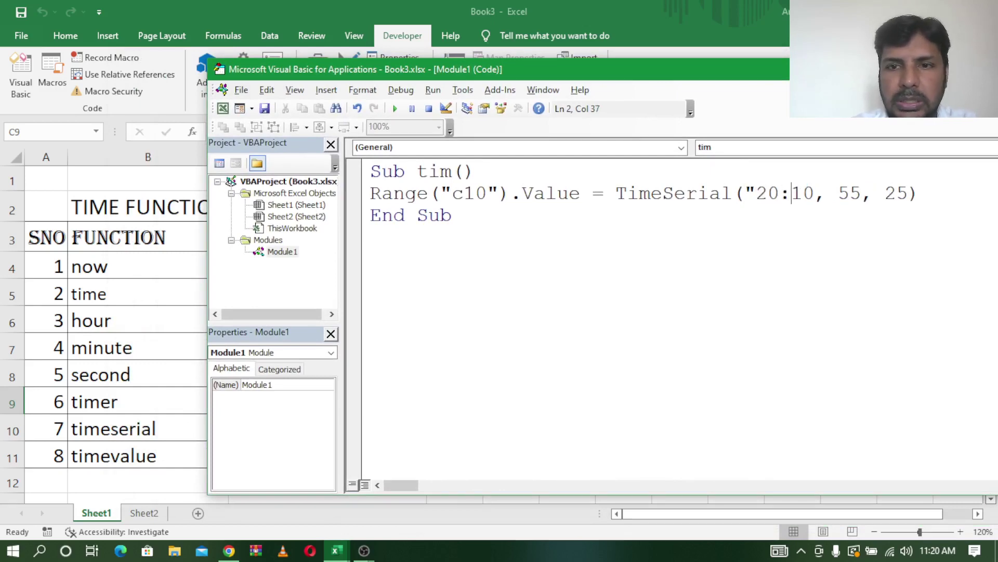
pyautogui.press('Right')
pyautogui.press('Right')
pyautogui.press('Right')
pyautogui.press('BackSpace')
pyautogui.press('Delete')
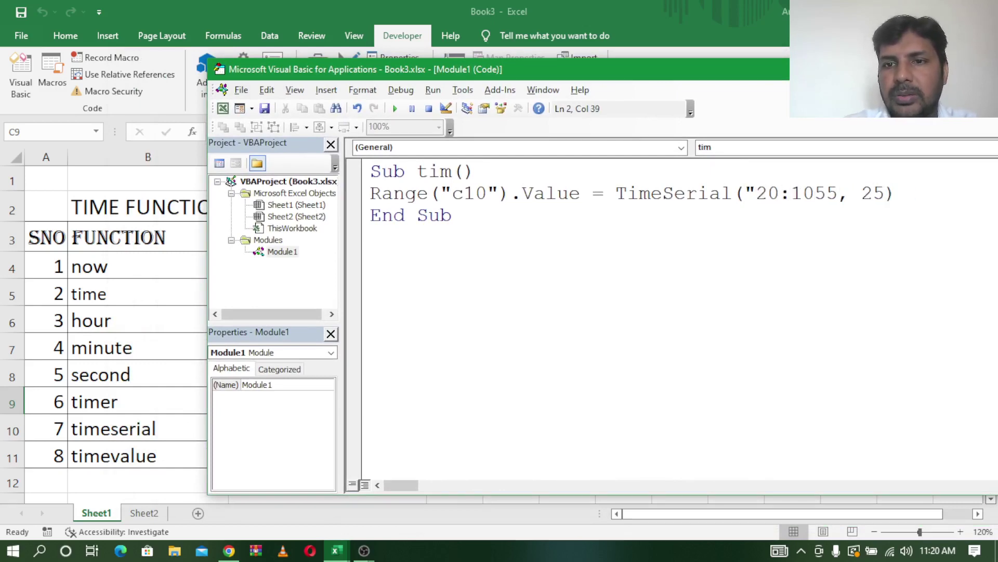
pyautogui.write(':')
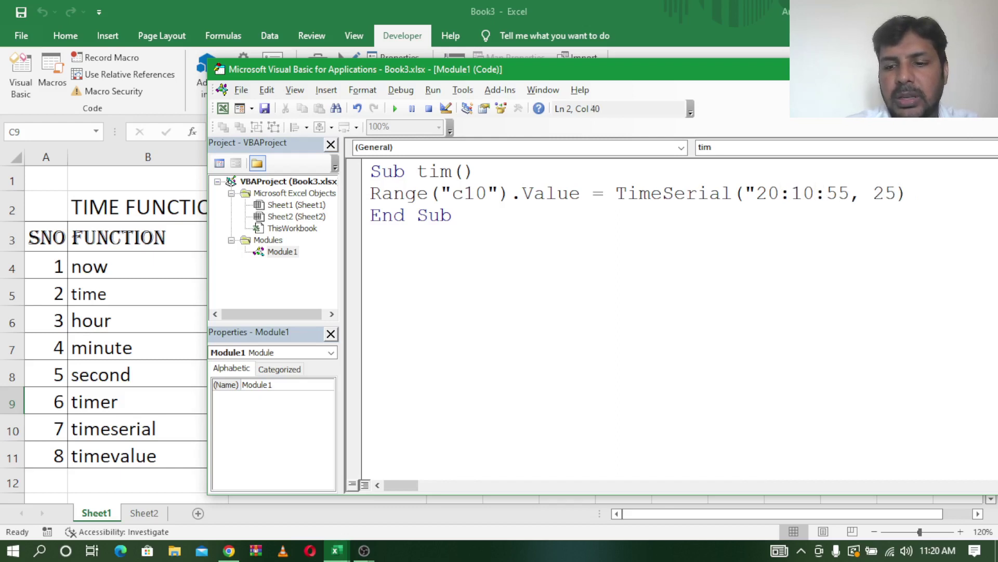
pyautogui.press('Delete')
pyautogui.press('Delete')
pyautogui.press('Delete')
pyautogui.write('"')
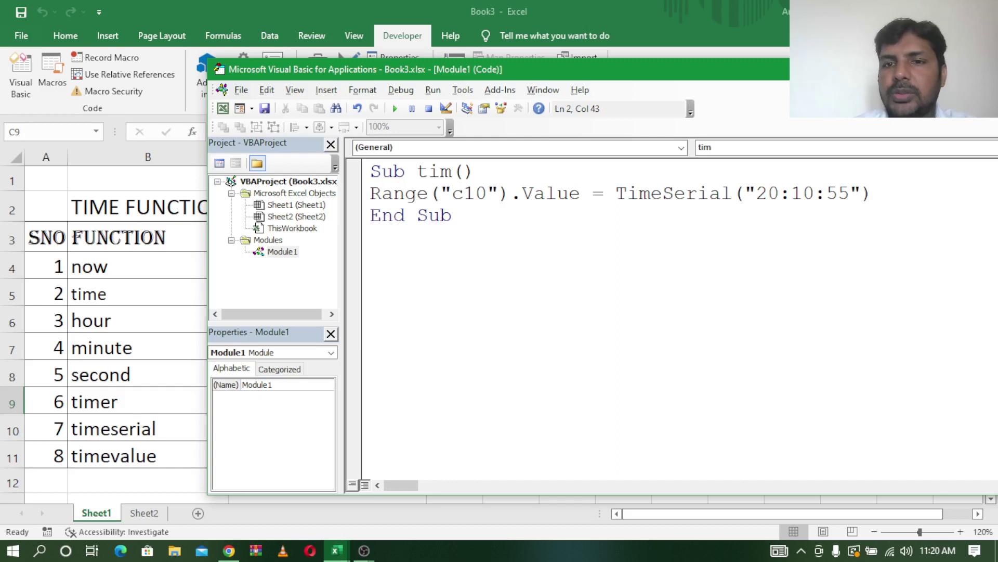
pyautogui.moveTo(664, 199); pyautogui.dragTo(734, 198)
# Change the macro's TimeSerial call to TimeValue and its target range from c10 to c11, then run it
pyautogui.write('va')
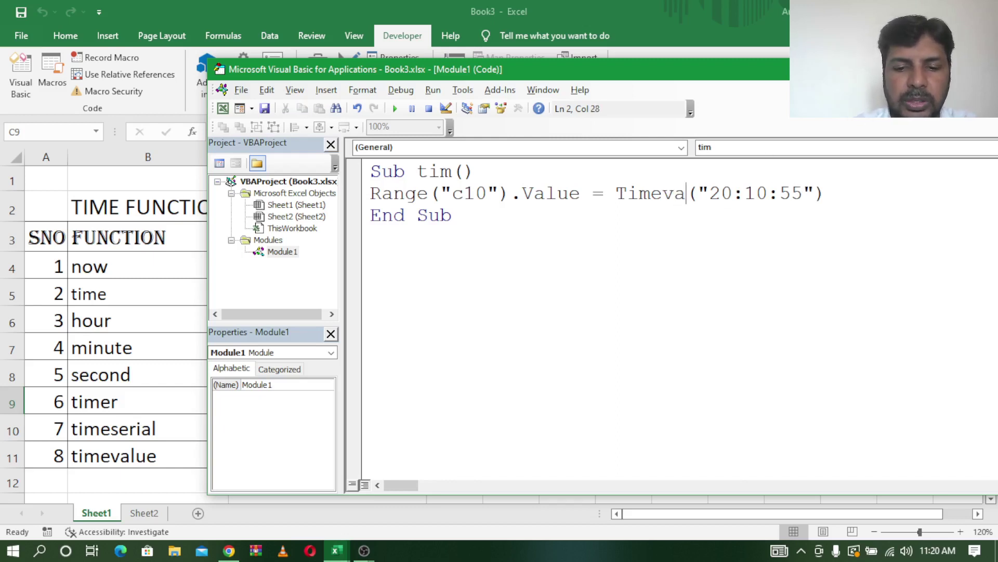
pyautogui.write('lue')
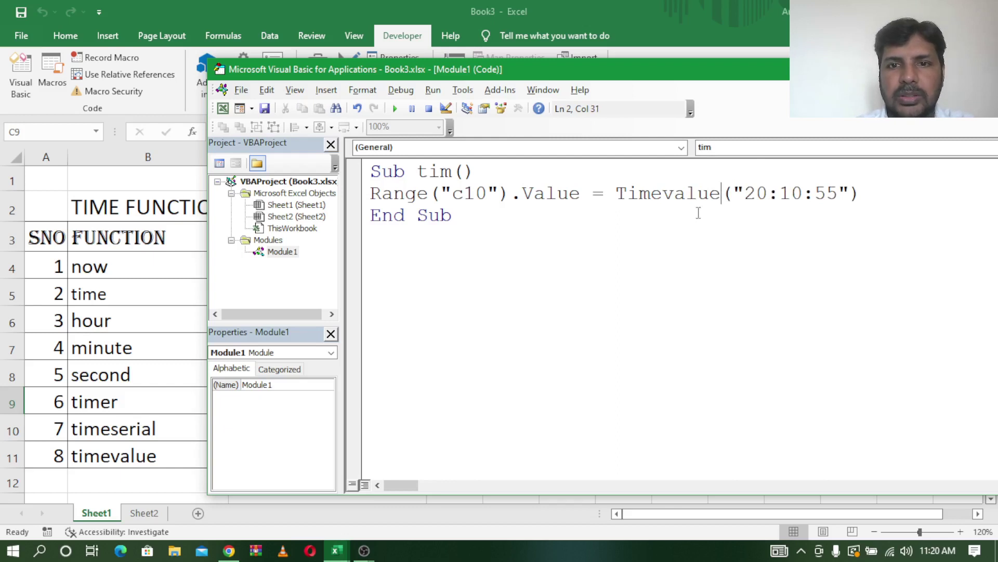
pyautogui.click(488, 202)
pyautogui.press('BackSpace')
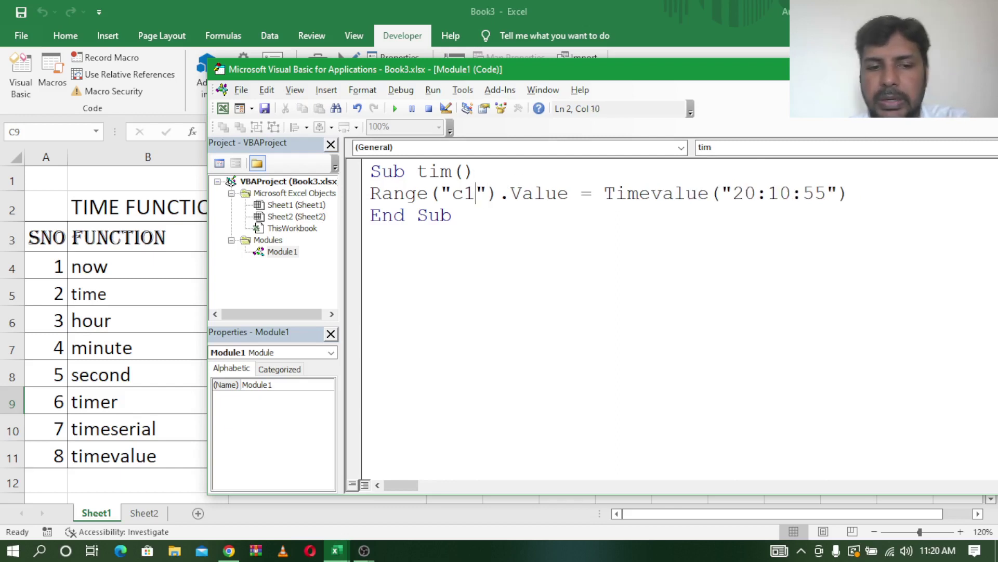
pyautogui.write('1')
pyautogui.moveTo(500, 66); pyautogui.dragTo(724, 73)
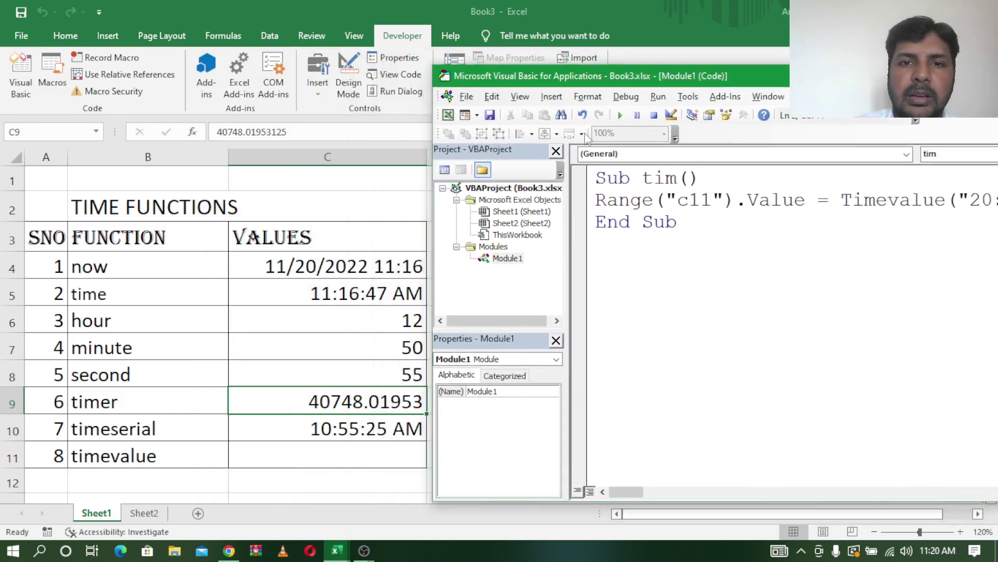
pyautogui.click(620, 115)
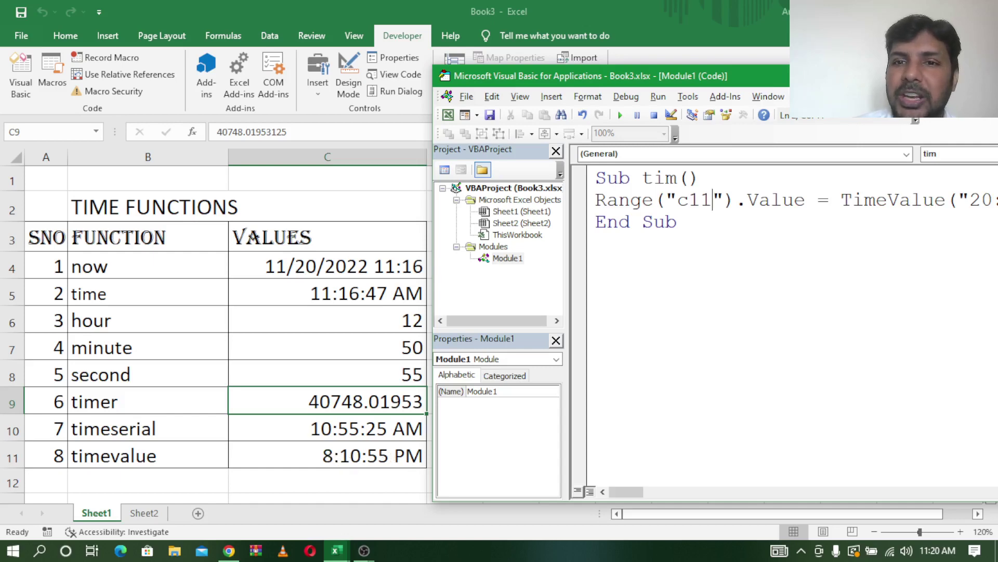
pyautogui.moveTo(754, 75); pyautogui.dragTo(487, 92)
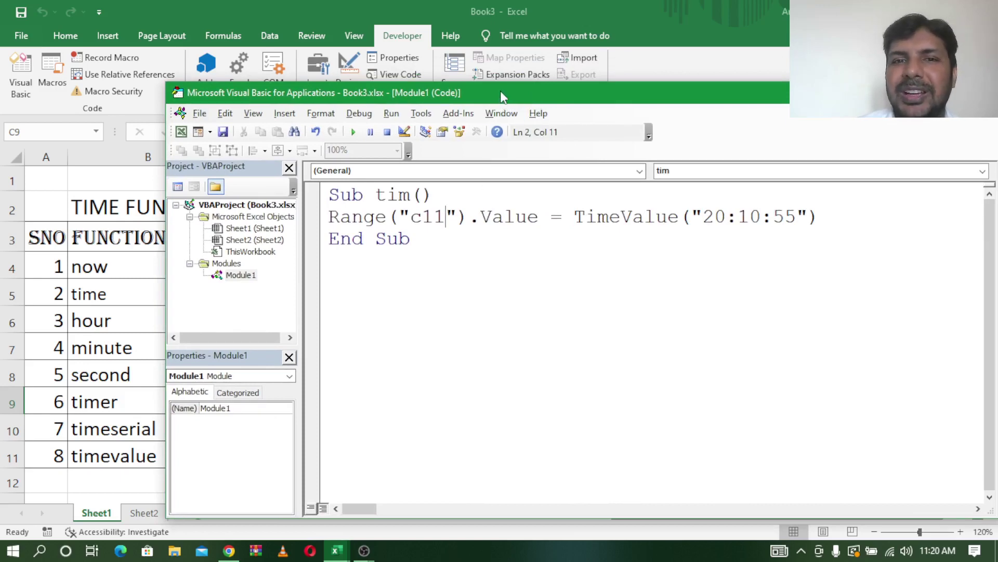
pyautogui.moveTo(500, 90)
pyautogui.mouseDown()
pyautogui.moveTo(740, 99)
pyautogui.moveTo(786, 88)
pyautogui.moveTo(523, 88)
pyautogui.mouseUp()
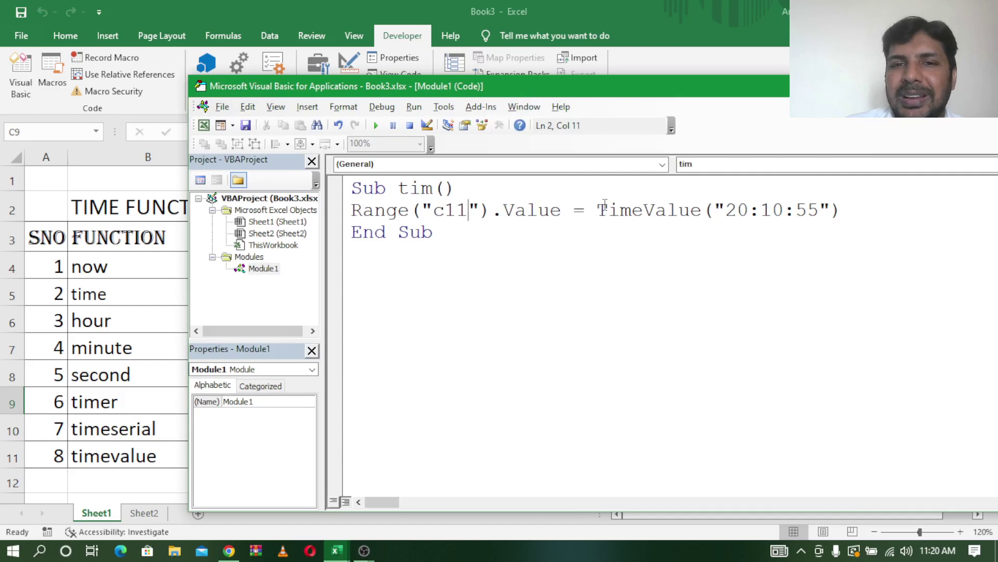